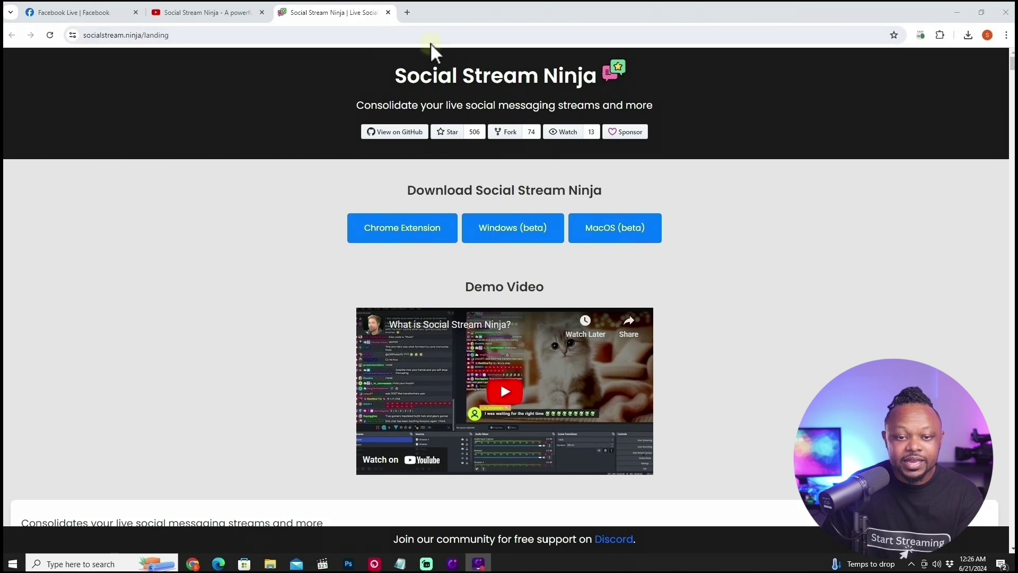
- Download the Chrome Extension version of Social Stream Ninja from its landing page
left_click_drag(395, 74, 596, 80)
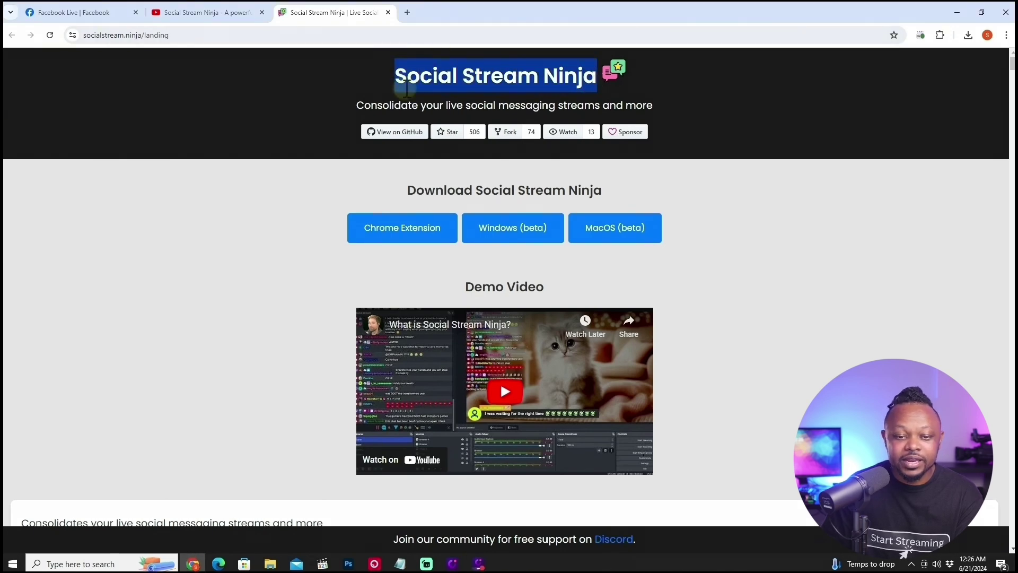
scroll(341, 177, "down", 2)
scroll(341, 177, "up", 2)
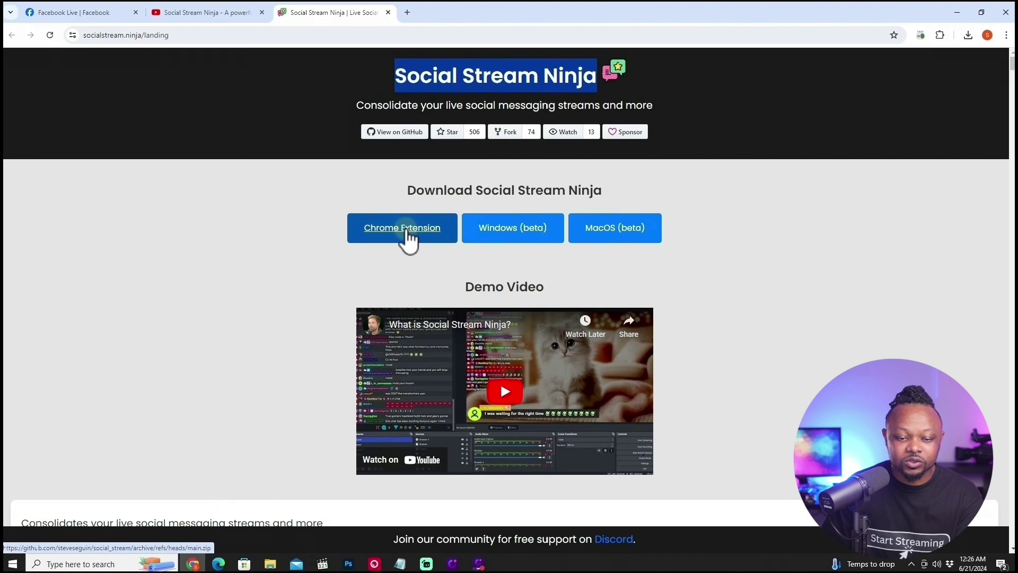
left_click(335, 92)
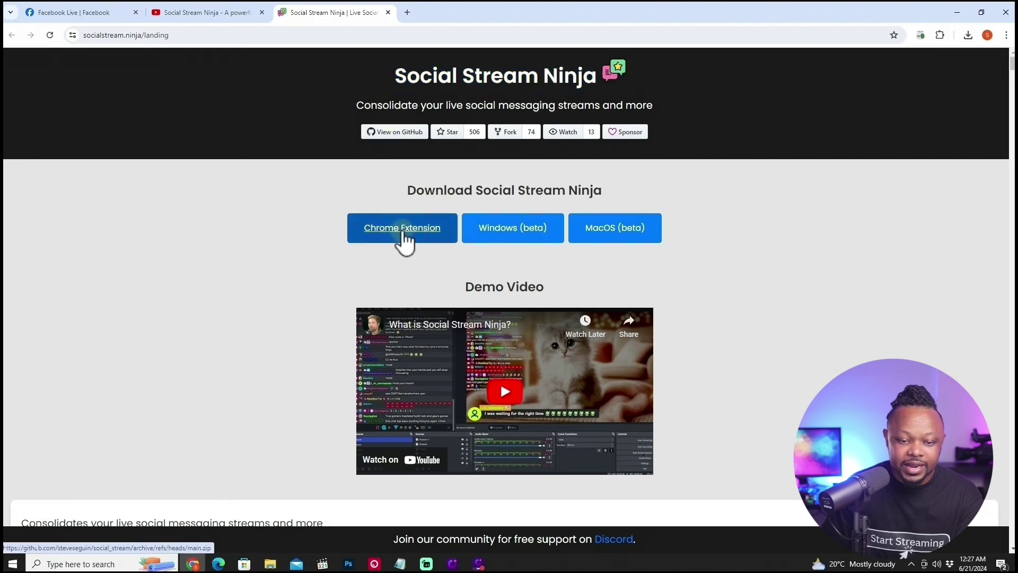
left_click(403, 231)
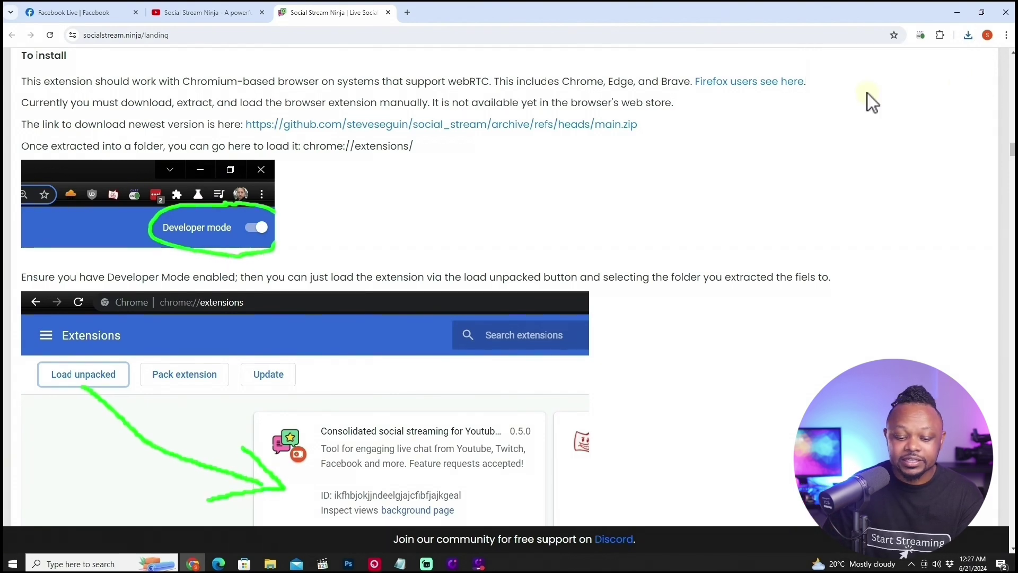
- Switch to File Explorer and show the Downloads folder
left_click(272, 565)
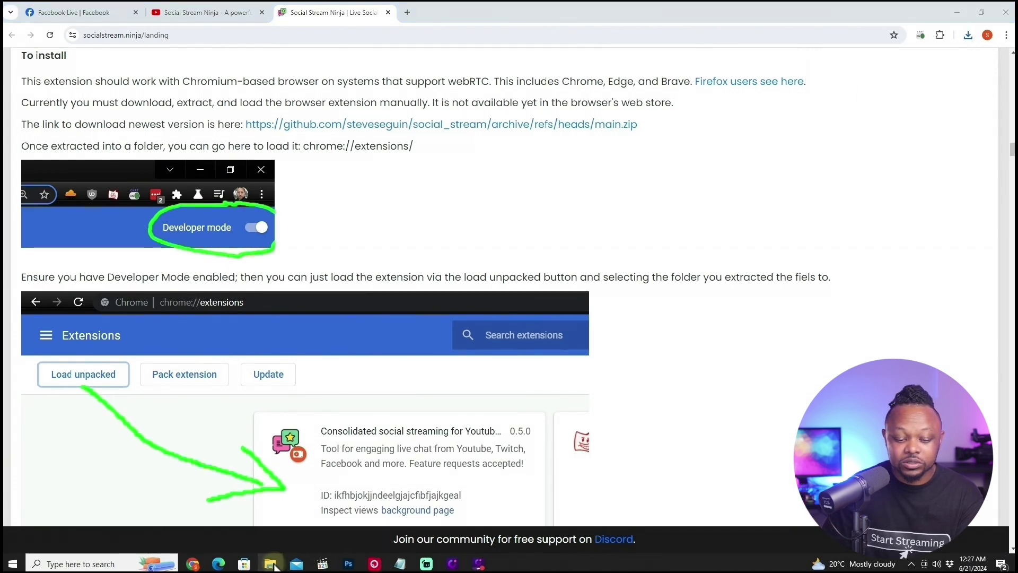
right_click(273, 565)
left_click(227, 298)
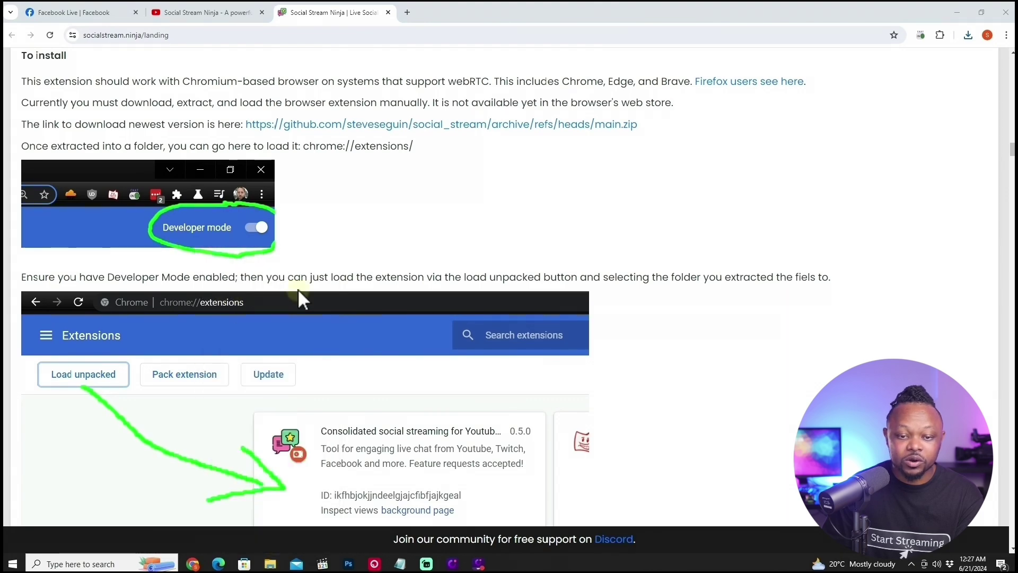
left_click(709, 43)
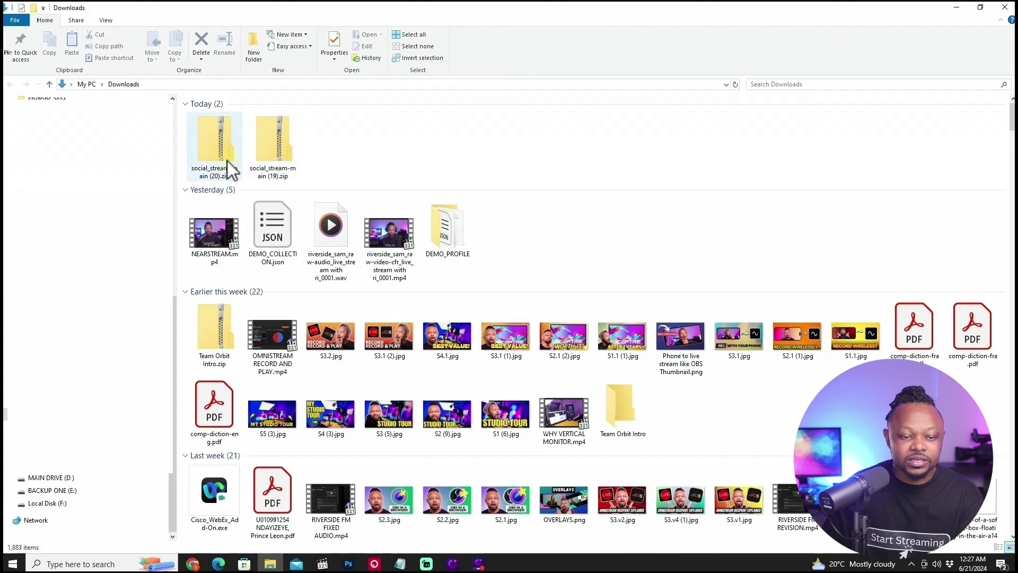
- Extract social_stream-main (20).zip into its own social_stream-main (20) folder in Downloads
left_click(214, 132)
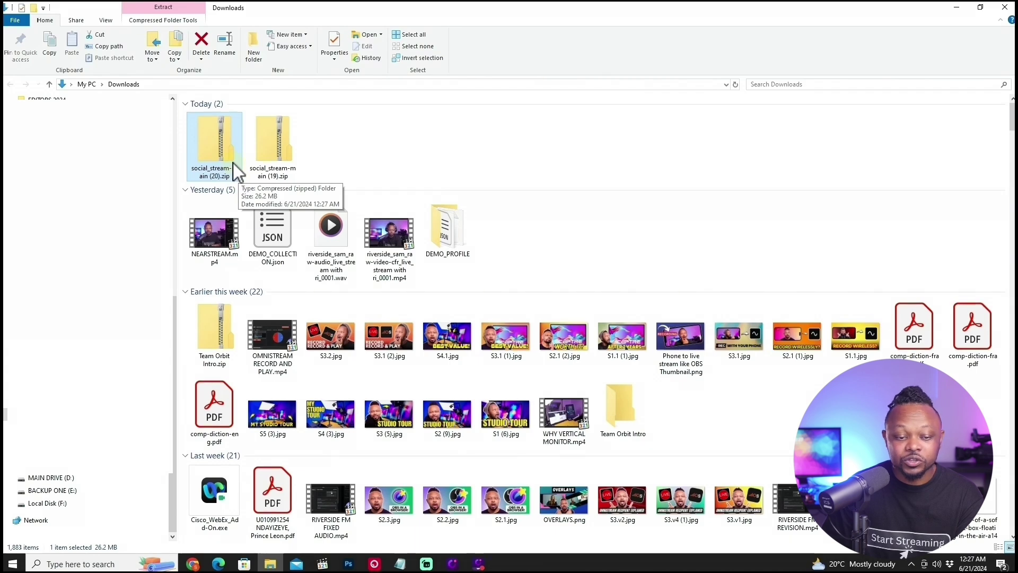
right_click(214, 142)
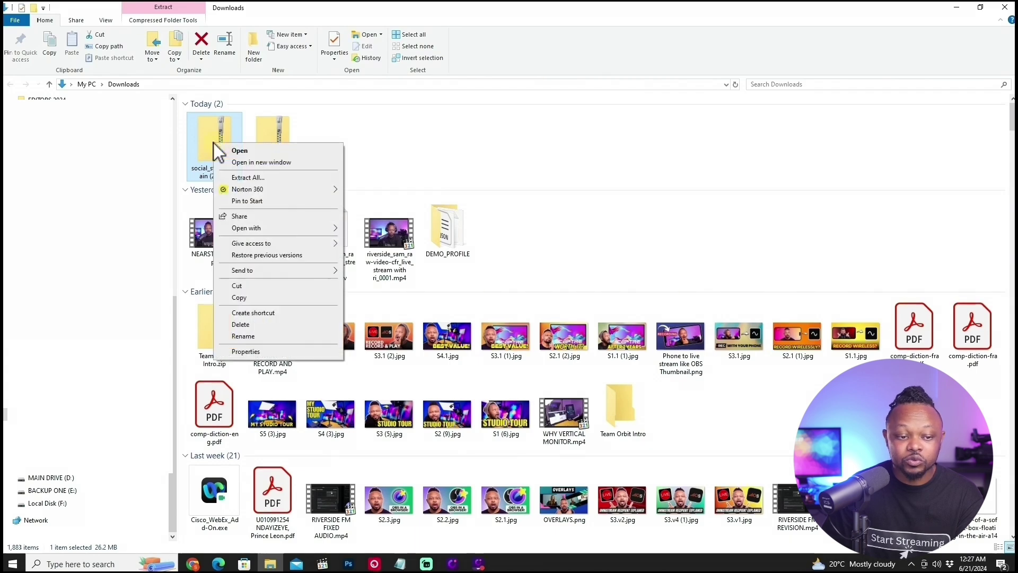
left_click(240, 178)
left_click(612, 385)
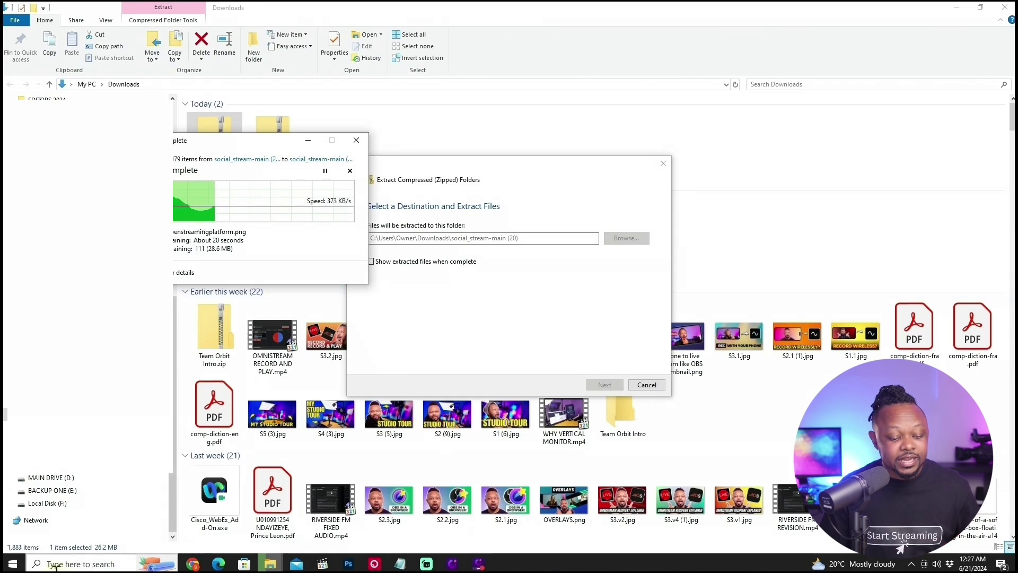
- Search Windows for "obs" and launch OBS Studio
left_click(100, 564)
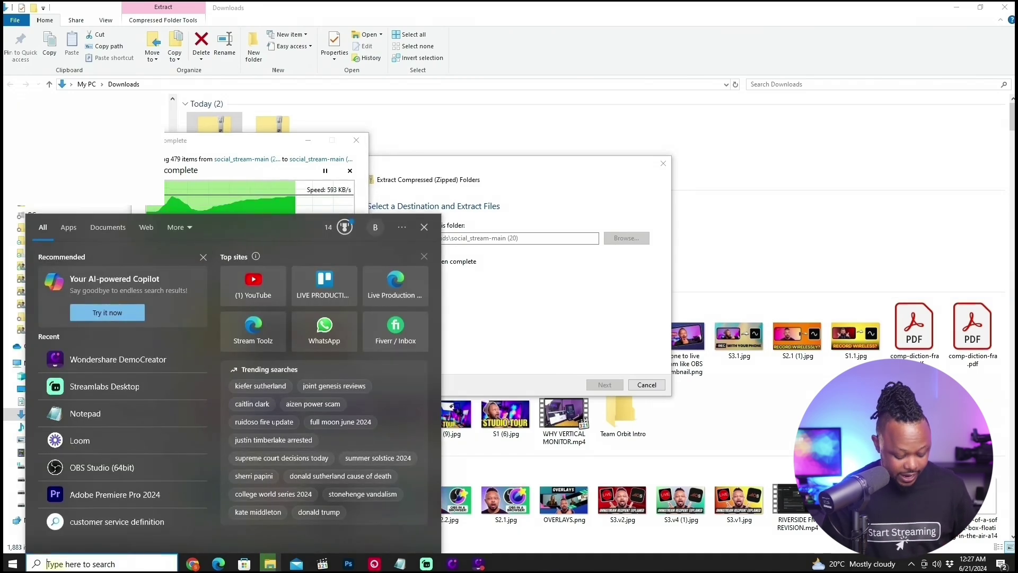
type("obs")
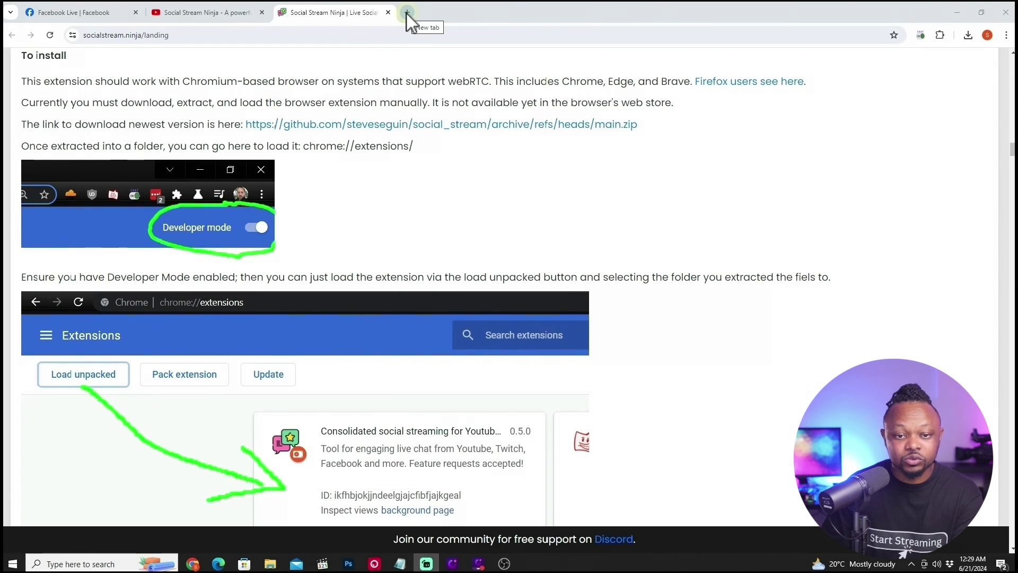
- Open Chrome's extension management page in a new tab and enable Developer mode
left_click(406, 14)
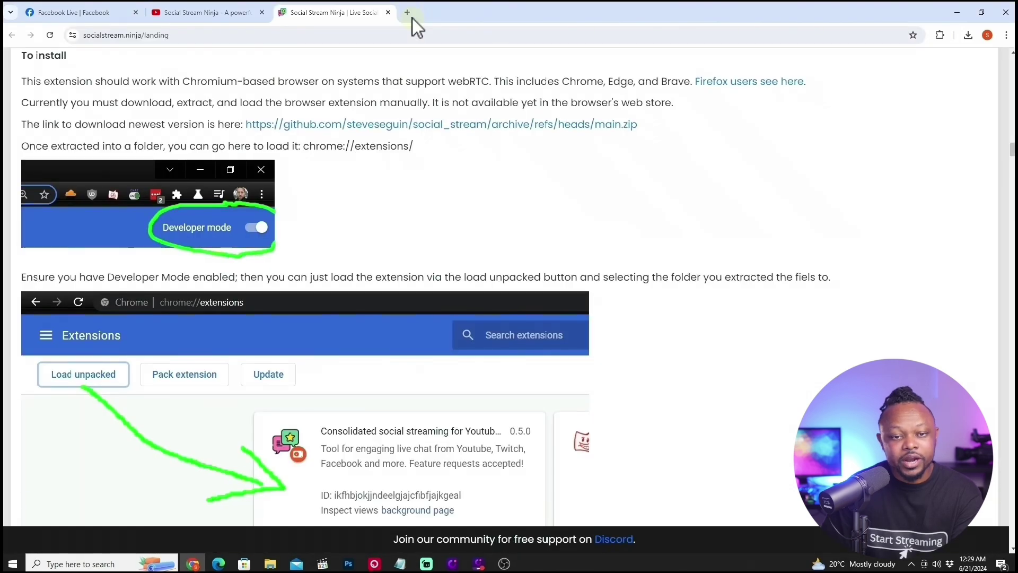
left_click(408, 15)
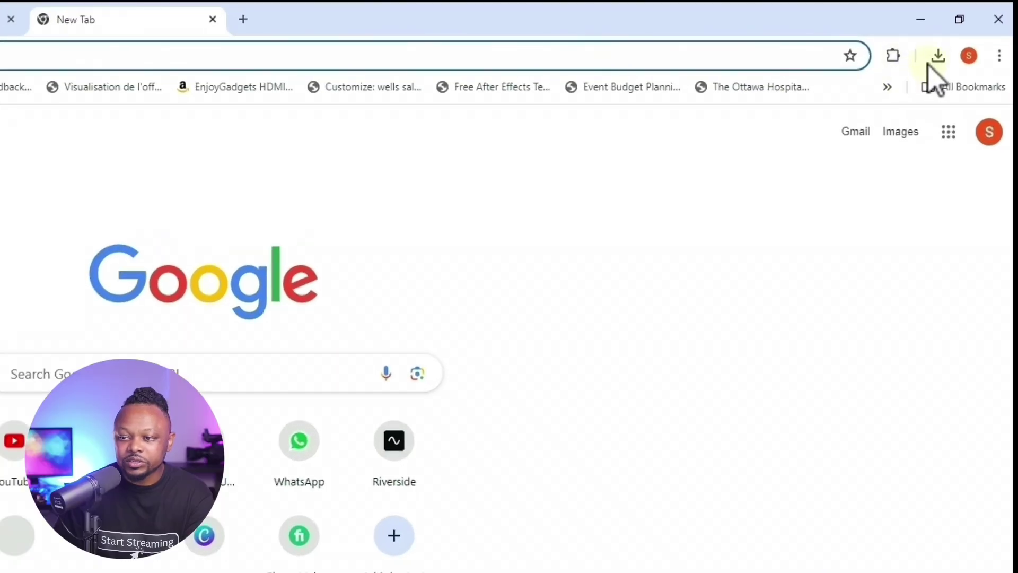
left_click(893, 57)
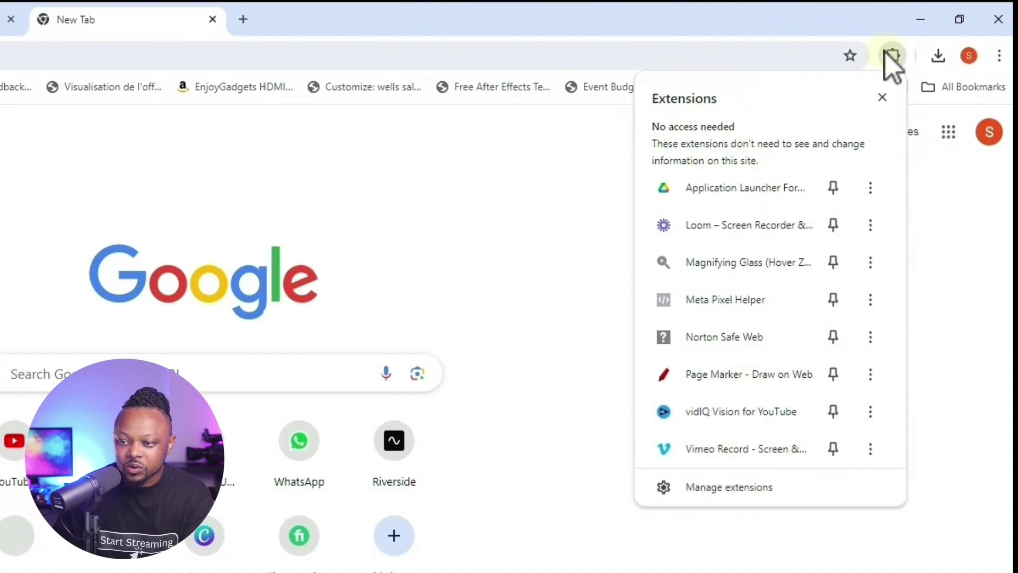
left_click(725, 495)
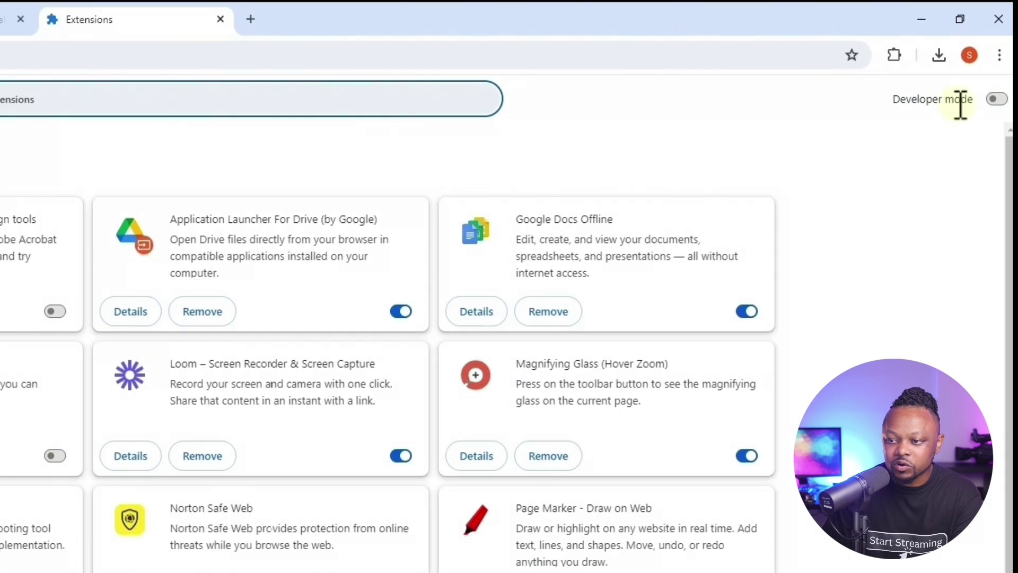
left_click(994, 101)
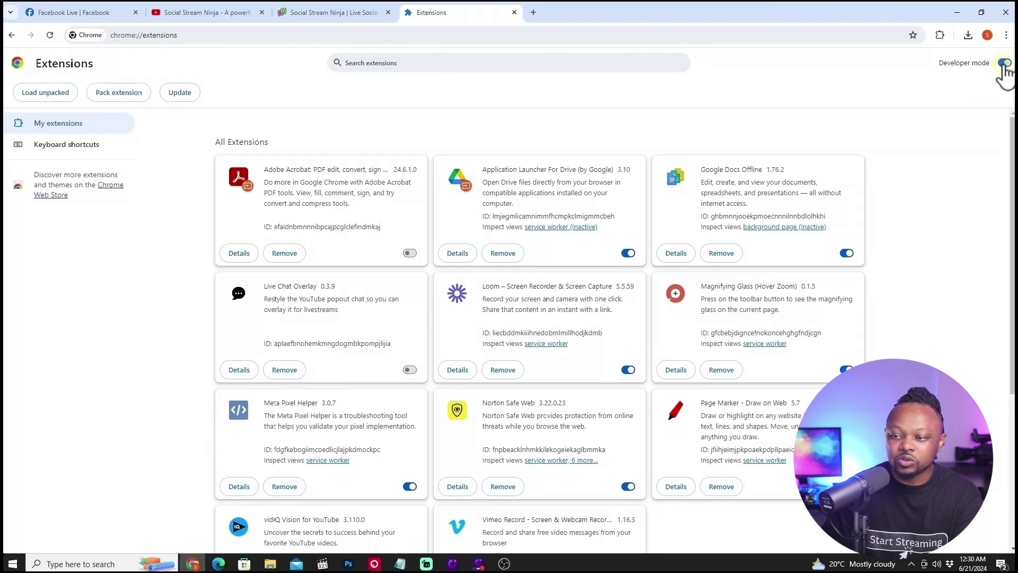
- Try to load the outer social_stream-main (20) folder from Downloads as an unpacked extension
left_click(48, 95)
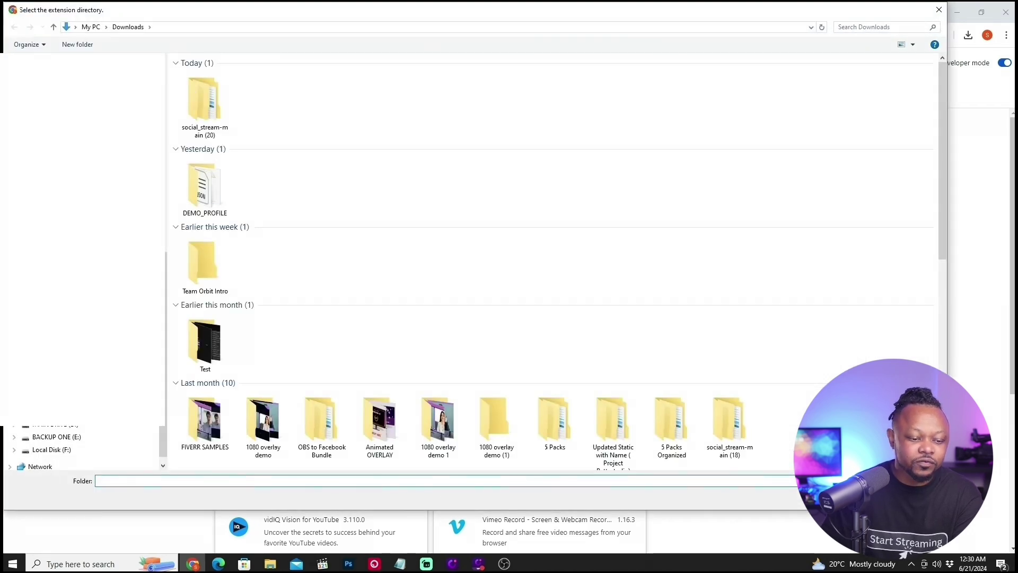
left_click(209, 109)
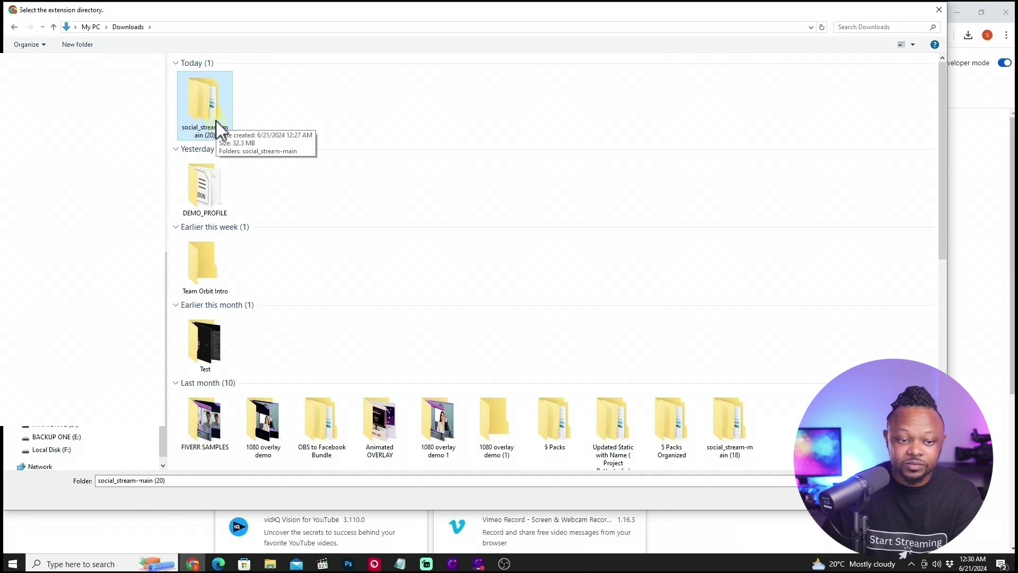
left_click(860, 501)
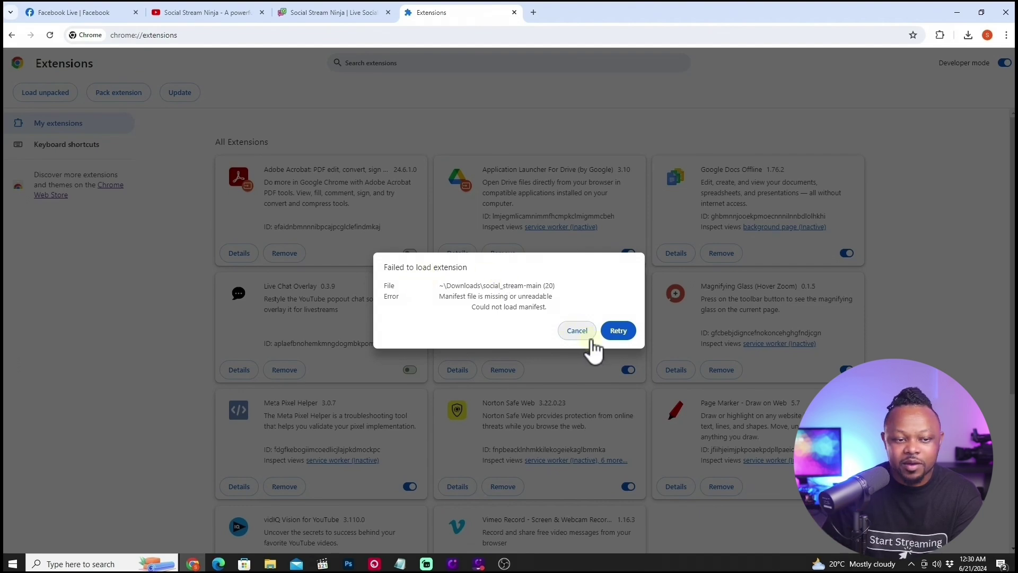
left_click(573, 334)
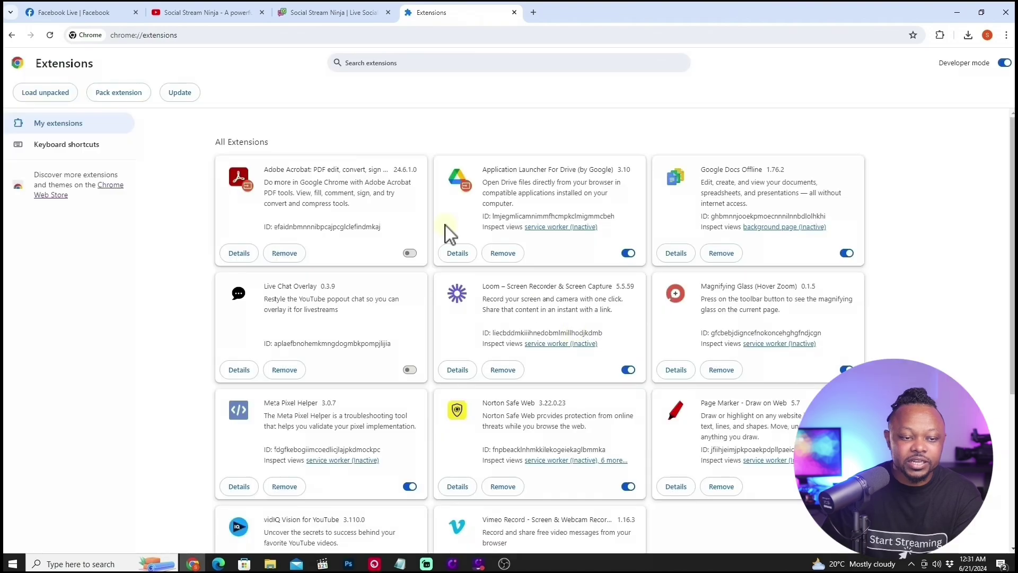
- Load the inner social_stream-main folder as an unpacked extension and check the added extension's name and version
left_click(50, 94)
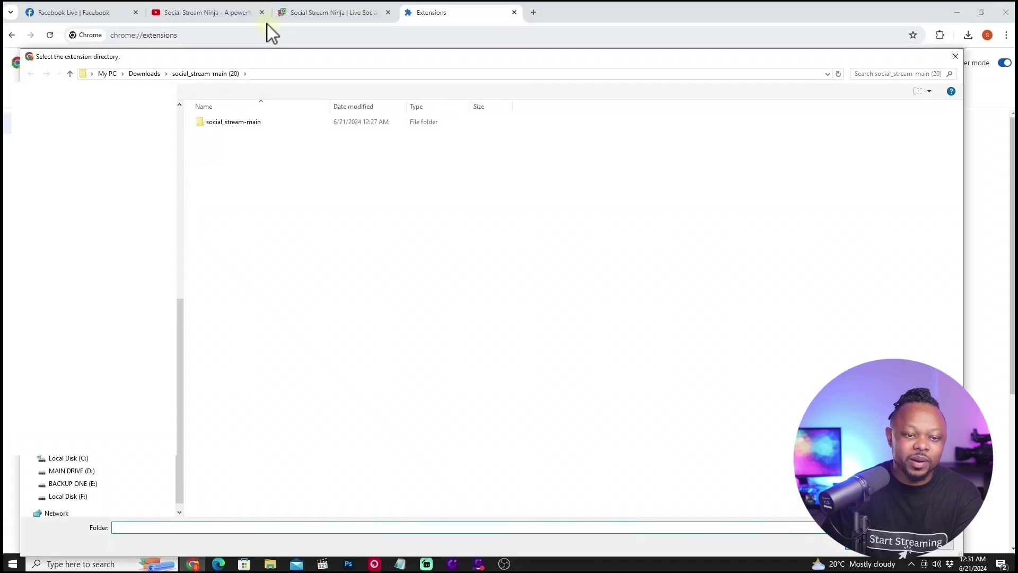
left_click(252, 151)
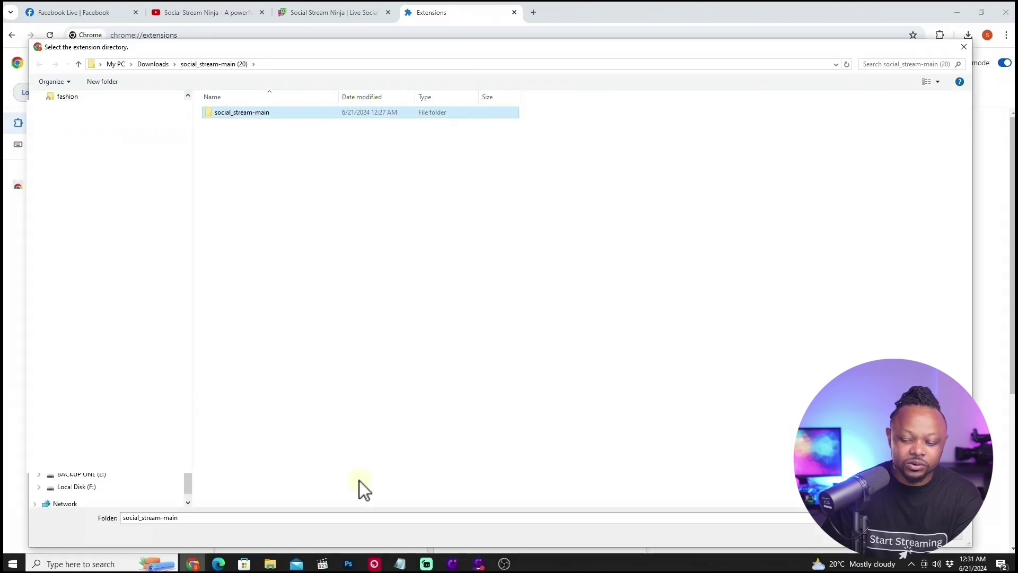
left_click(880, 536)
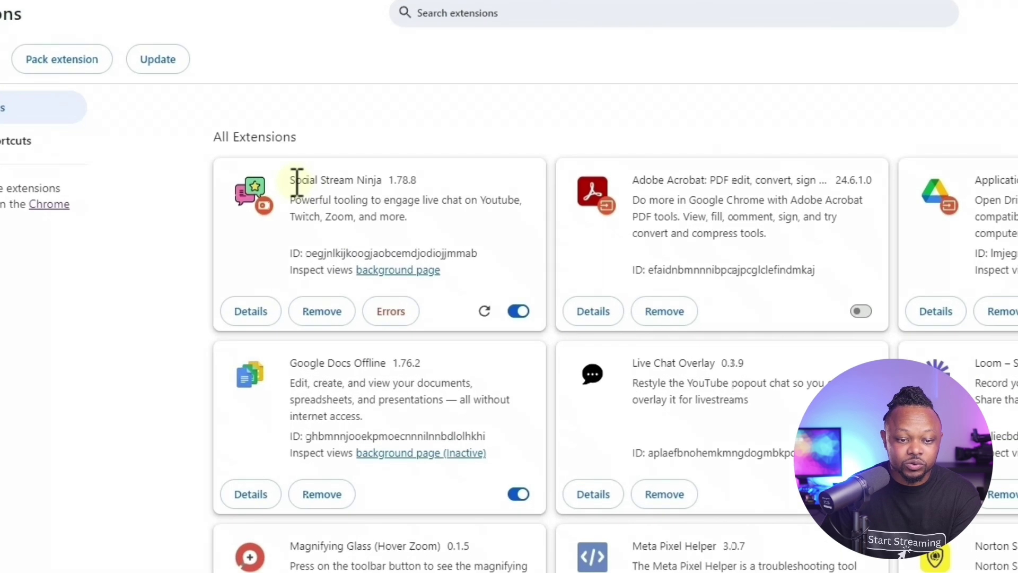
left_click_drag(268, 170, 302, 168)
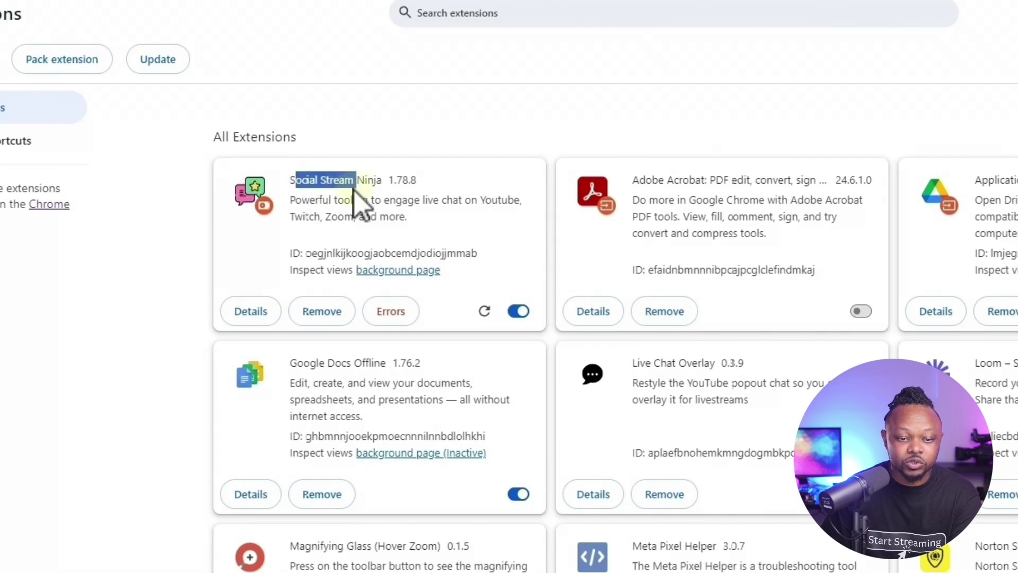
left_click_drag(388, 180, 419, 180)
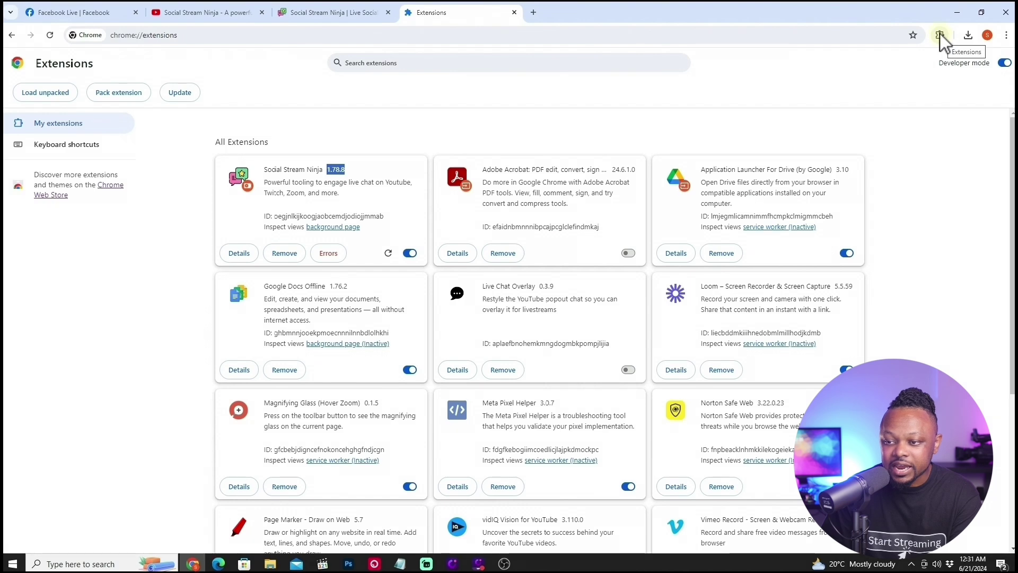
- Pin the Social Stream Ninja extension in the browser, then open it and switch it to active
left_click(940, 34)
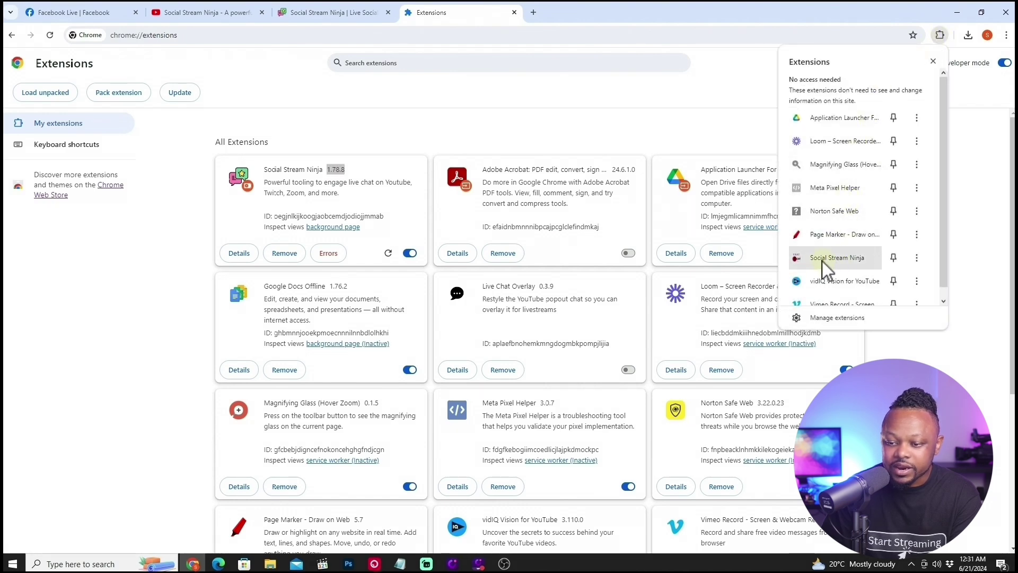
left_click(894, 258)
left_click(941, 37)
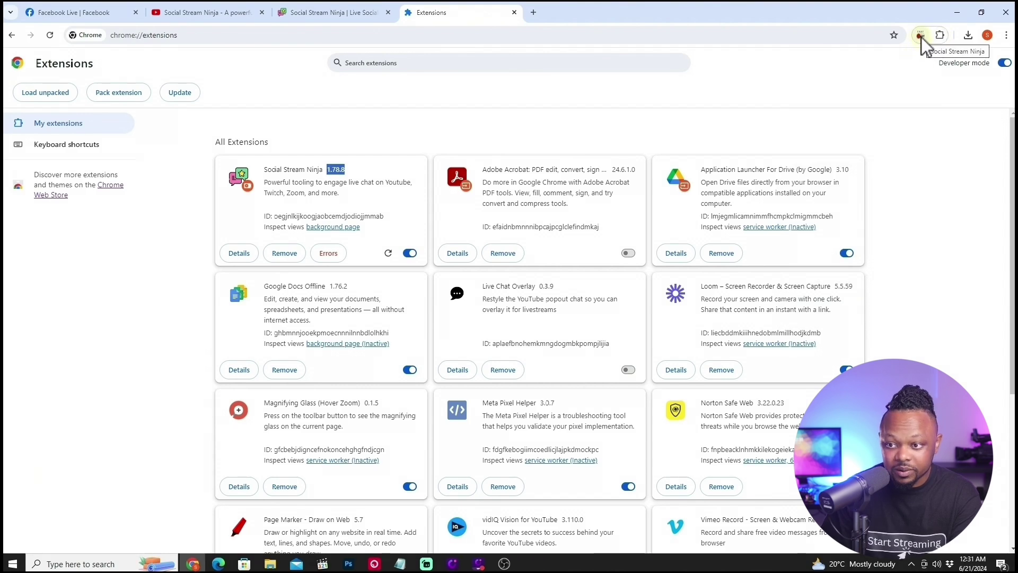
left_click(921, 37)
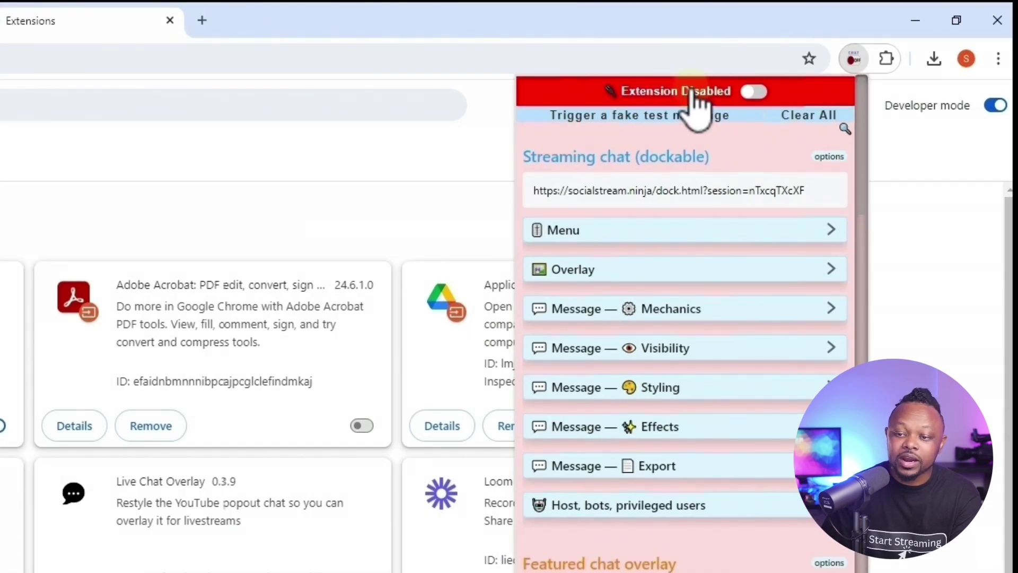
left_click(749, 92)
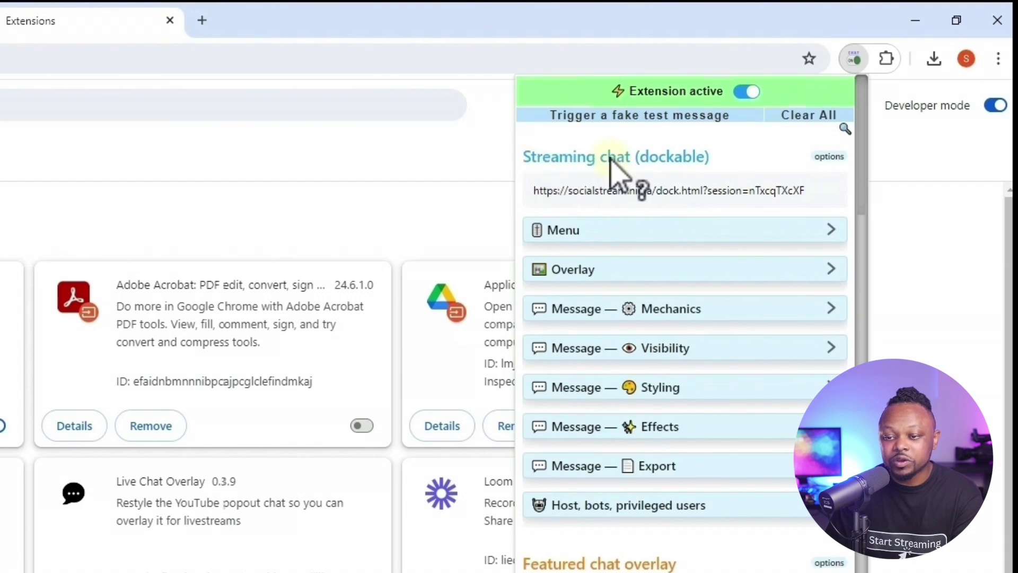
- Examine the links and option groups for the dockable streaming chat and the featured chat overlay
mouse_move(682, 171)
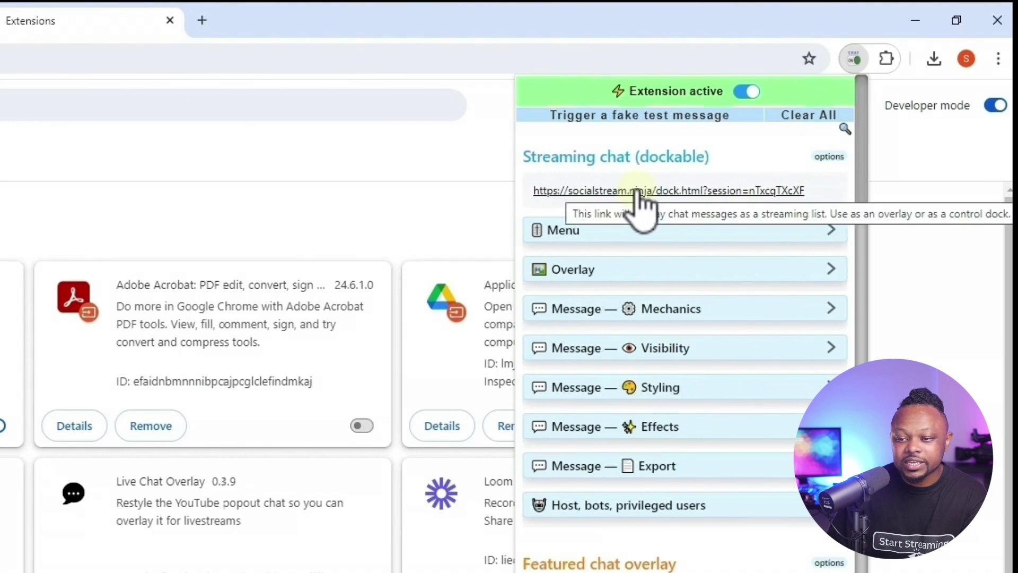
scroll(713, 432, "down", 1)
scroll(711, 432, "down", 2)
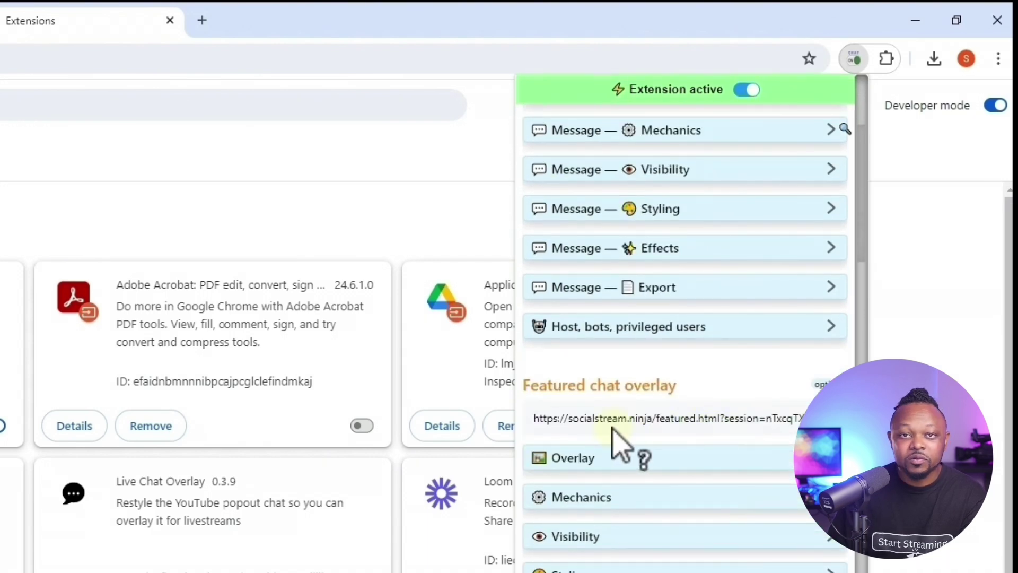
mouse_move(613, 430)
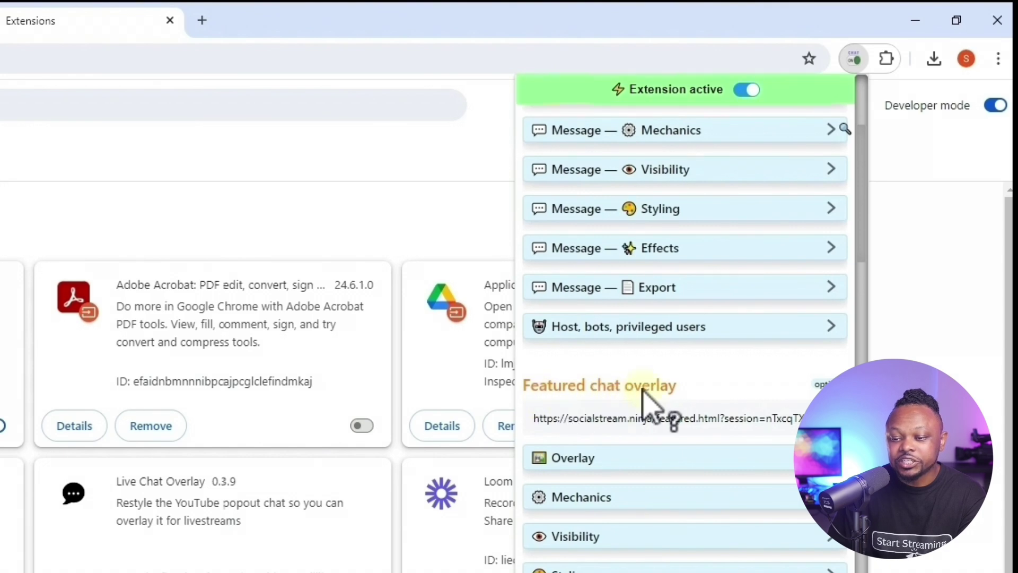
mouse_move(534, 418)
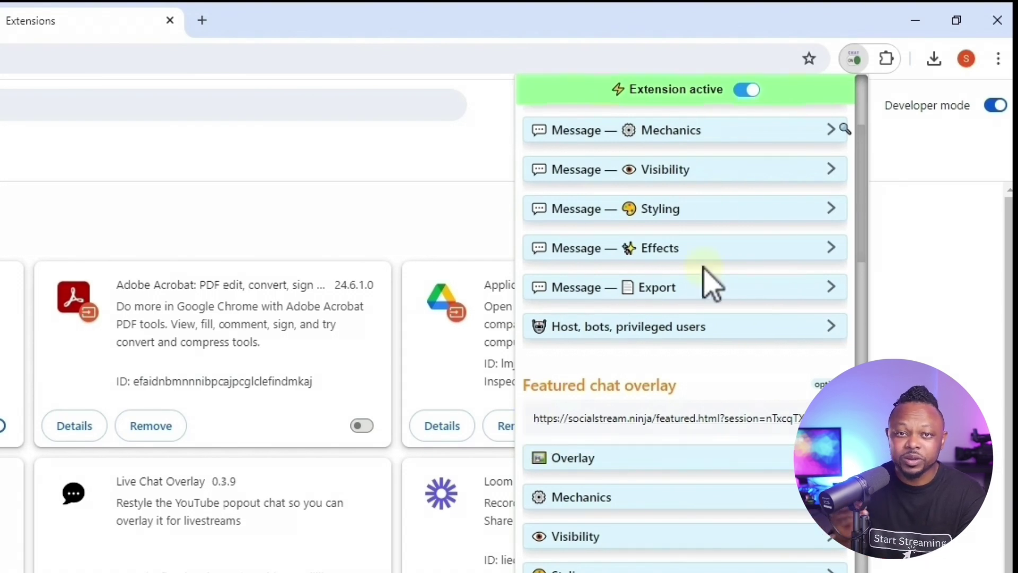
scroll(698, 313, "up", 3)
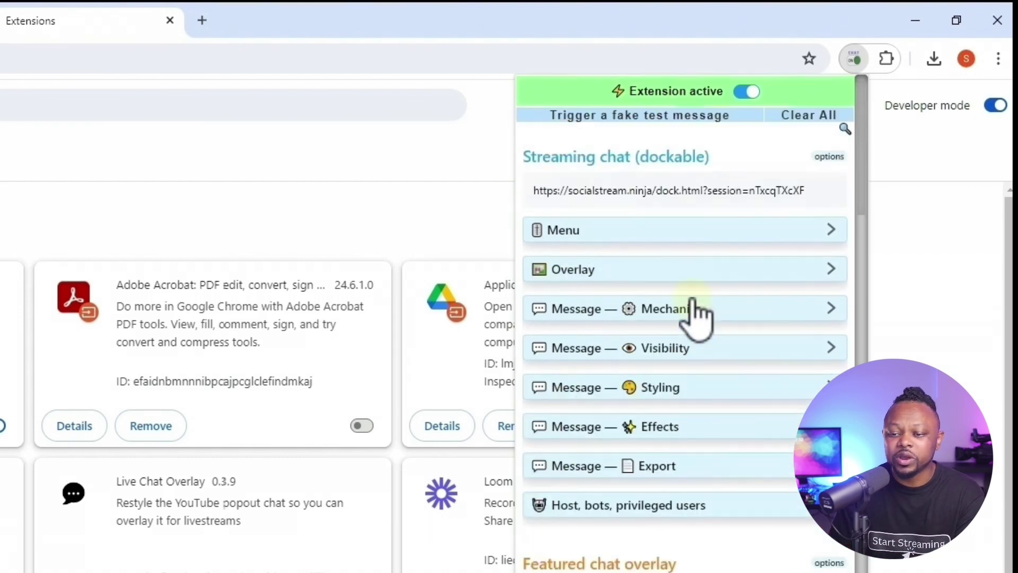
- Copy the dockable streaming chat link from the Social Stream Ninja extension
scroll(695, 318, "down", 2)
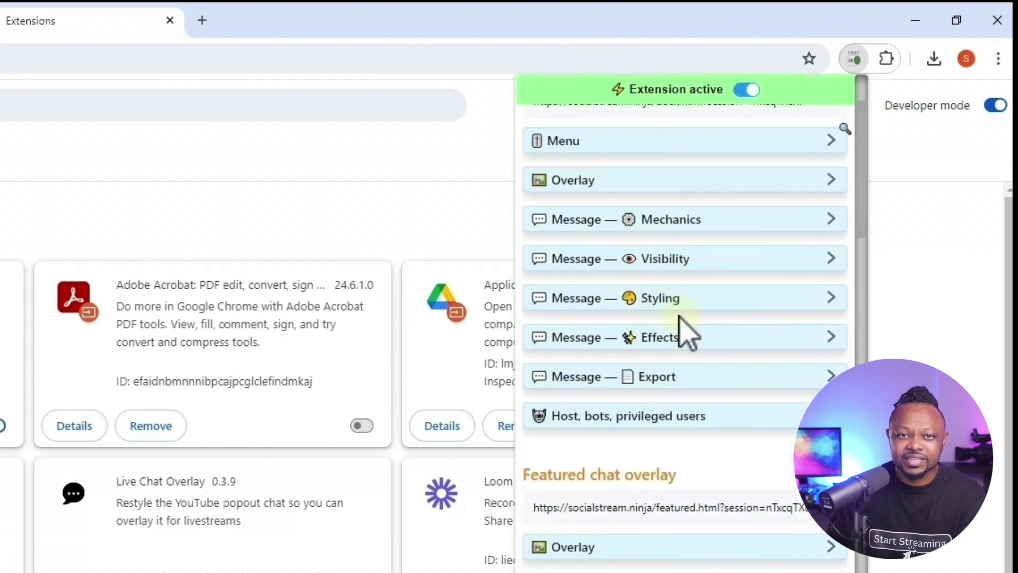
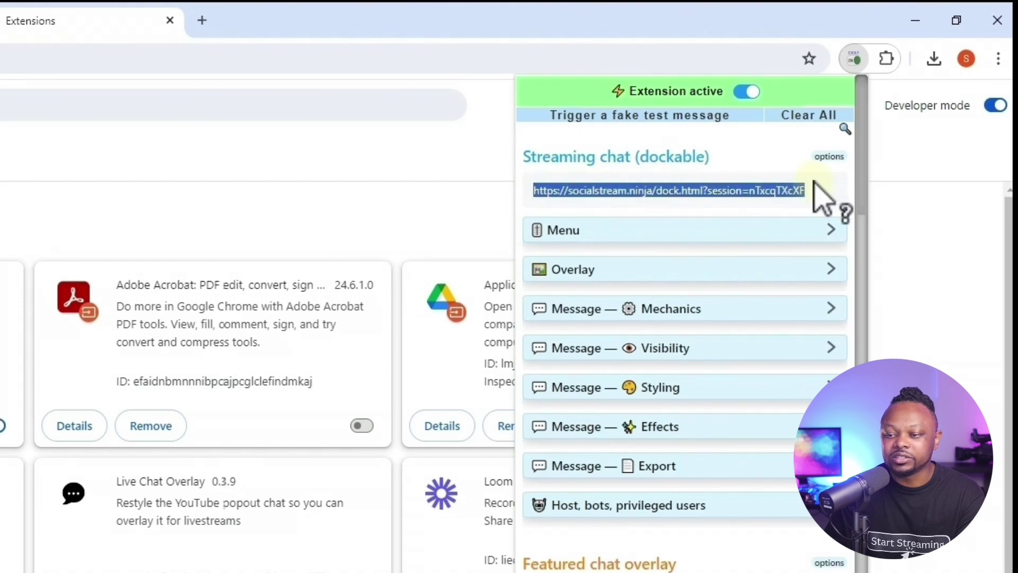
right_click(757, 191)
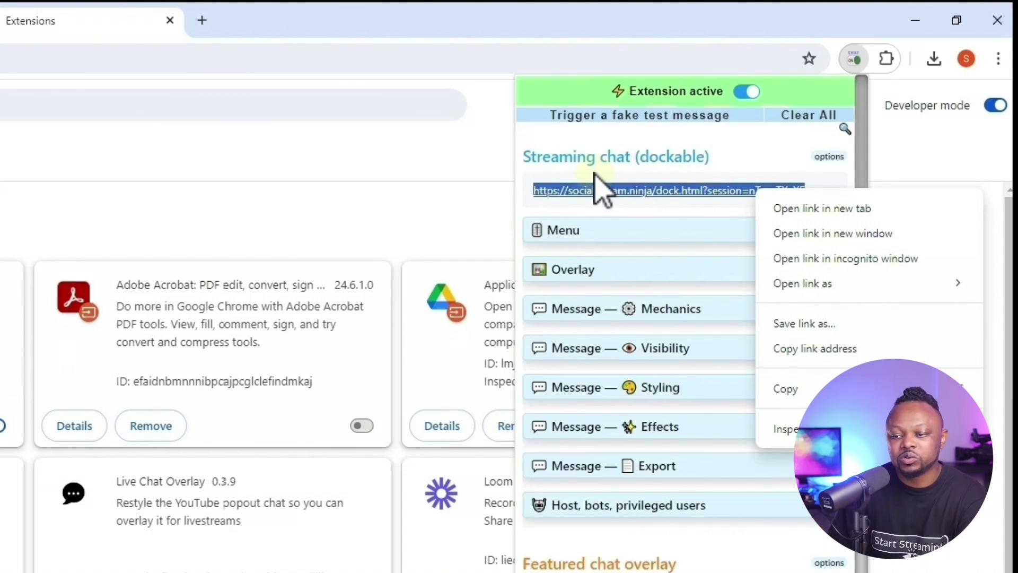
left_click(731, 150)
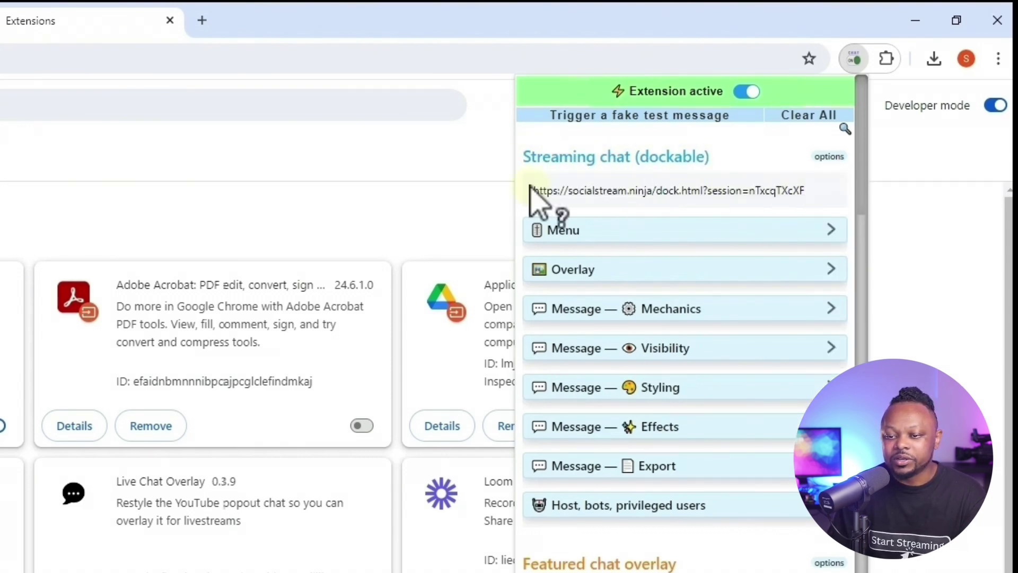
right_click(724, 198)
left_click(784, 392)
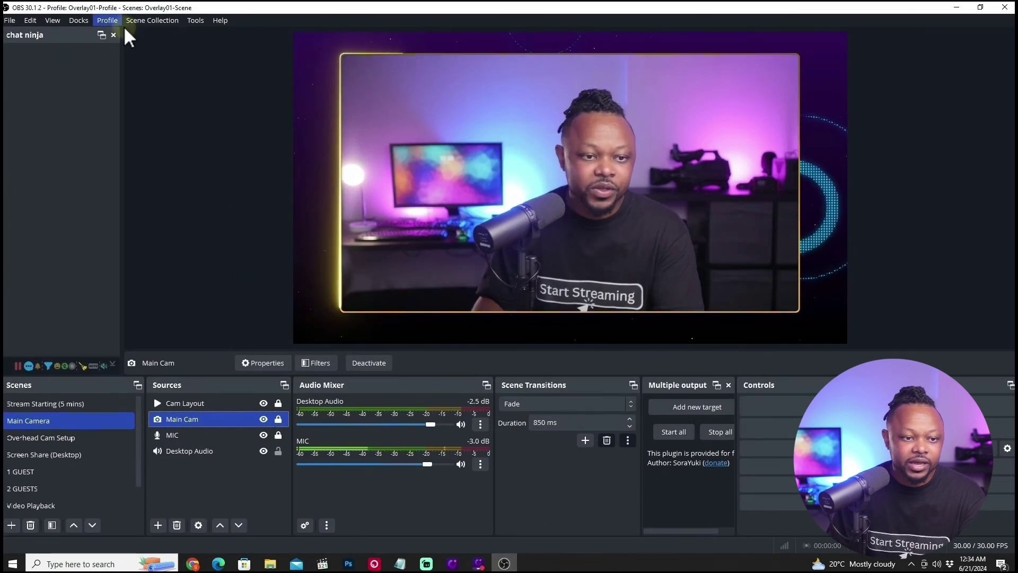
- Switch to OBS and delete the existing chat ninja entry from the custom browser docks
left_click(85, 20)
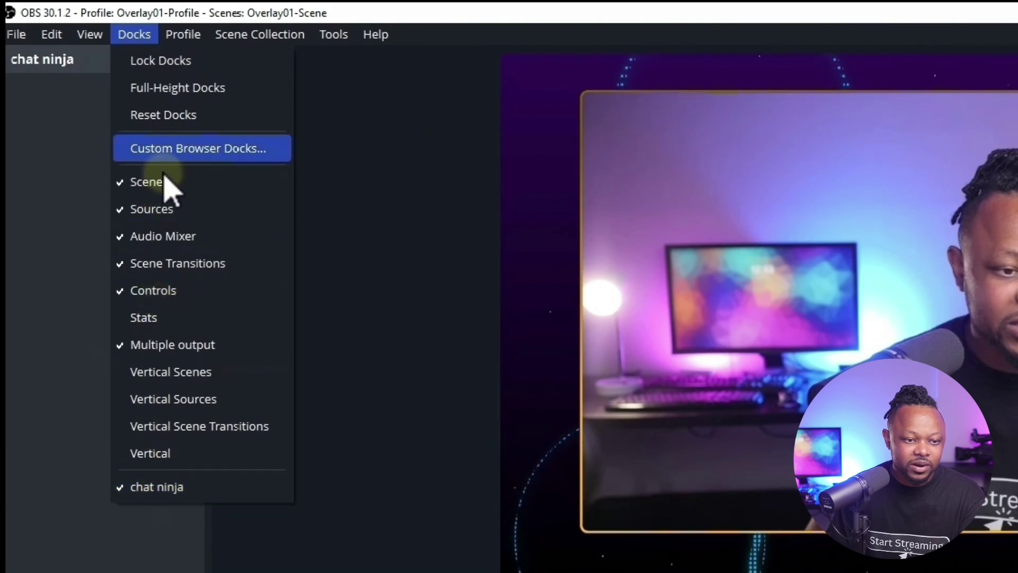
left_click(180, 151)
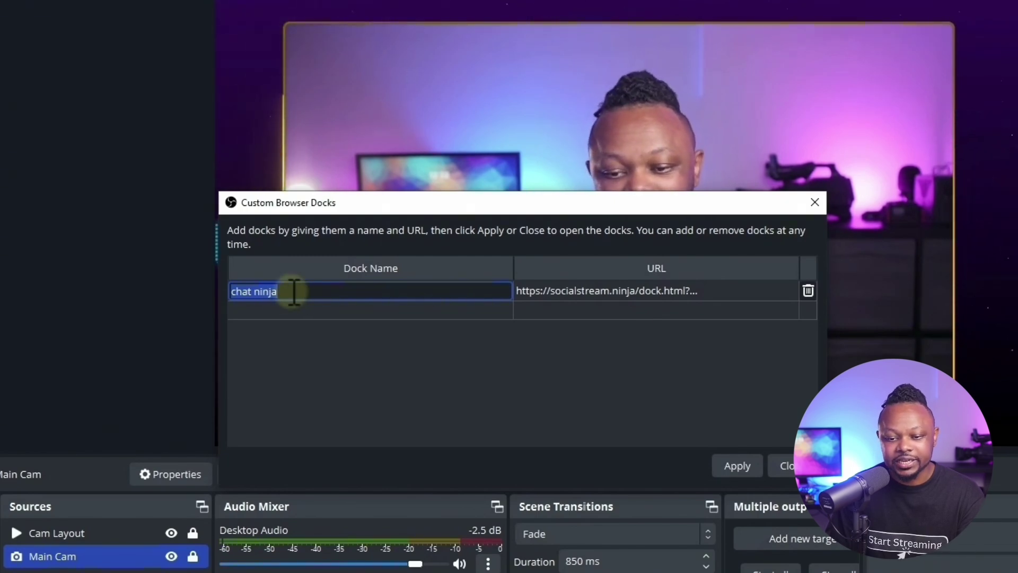
left_click(807, 290)
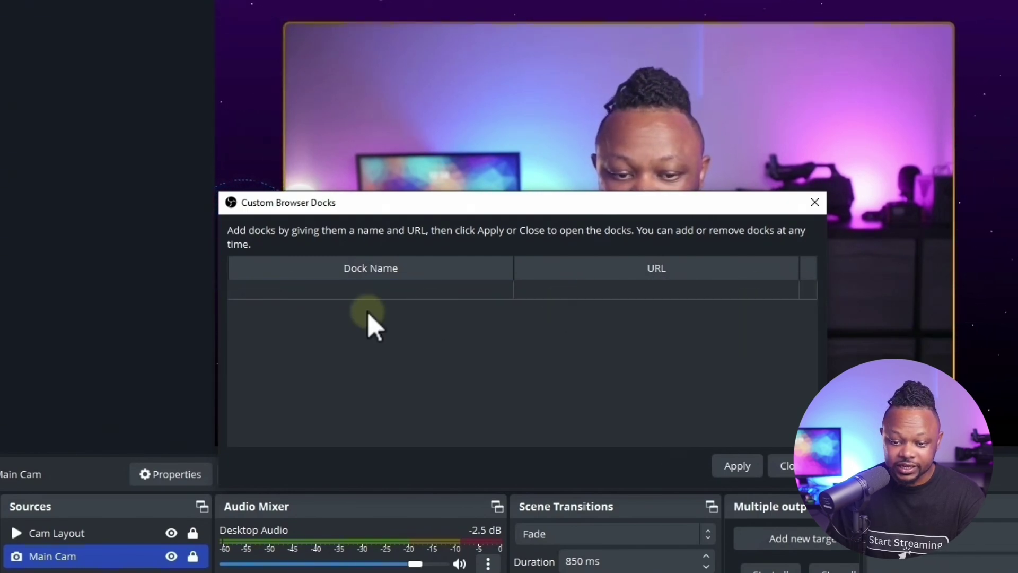
- Add a custom browser dock named Ninja Chat with the copied streaming chat link as its URL, and apply it
left_click(289, 290)
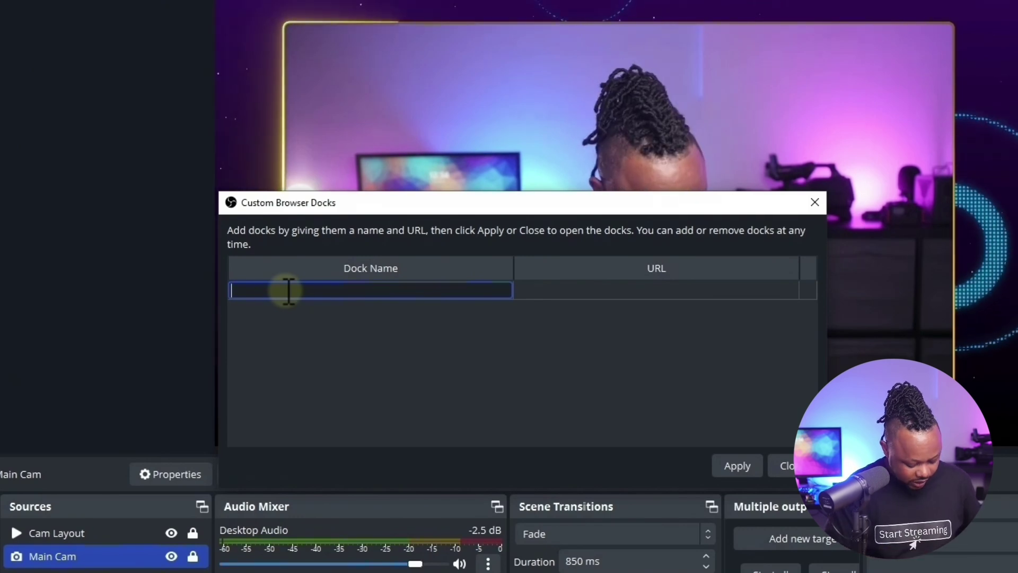
type("Ninja")
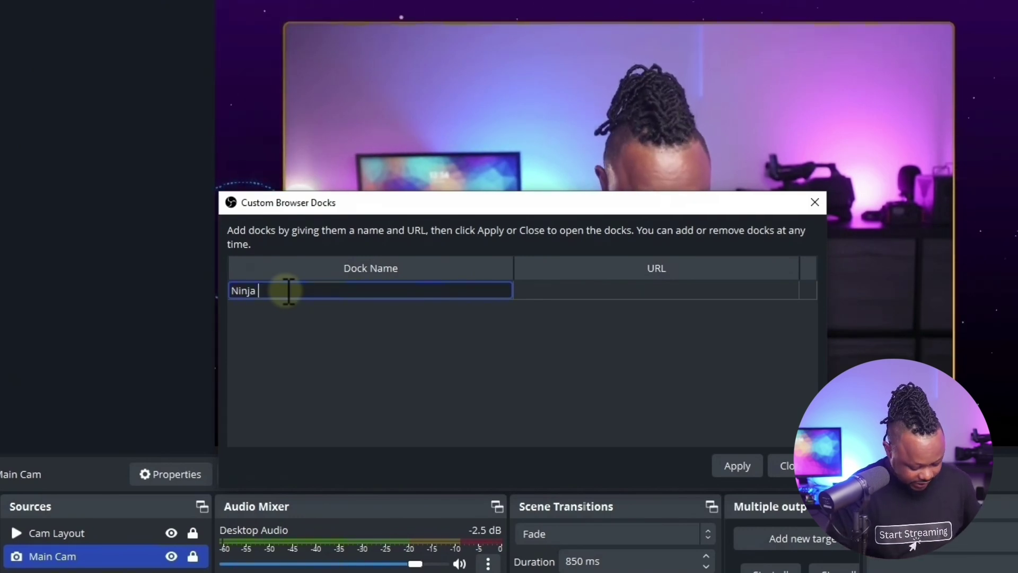
type(" Chat")
left_click(544, 290)
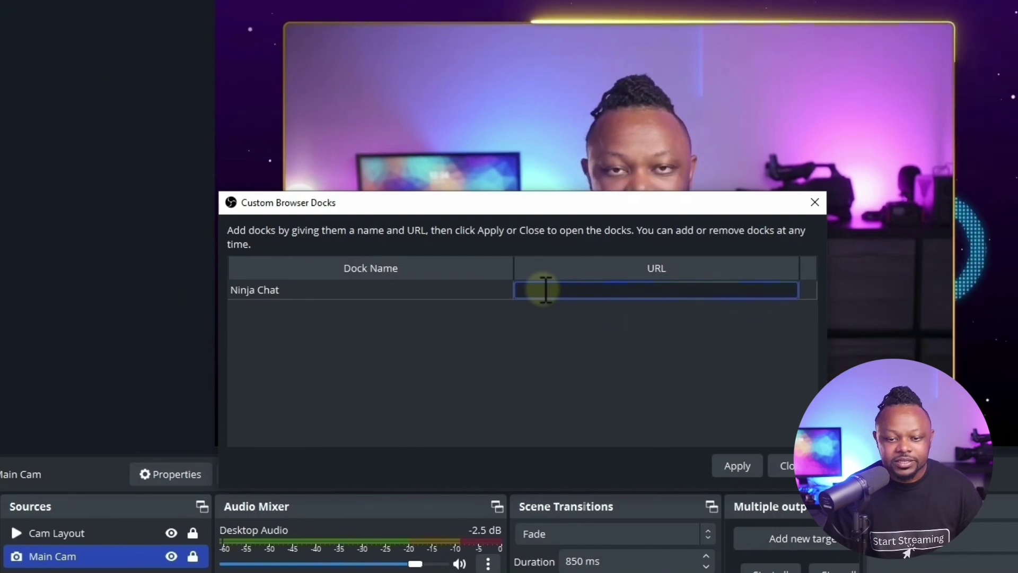
right_click(543, 289)
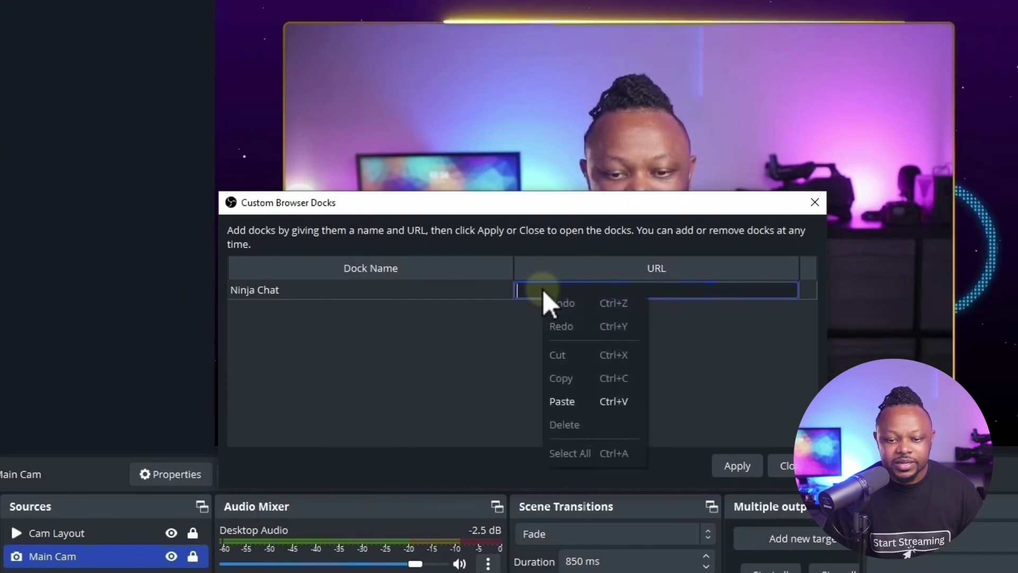
left_click(570, 402)
left_click(722, 463)
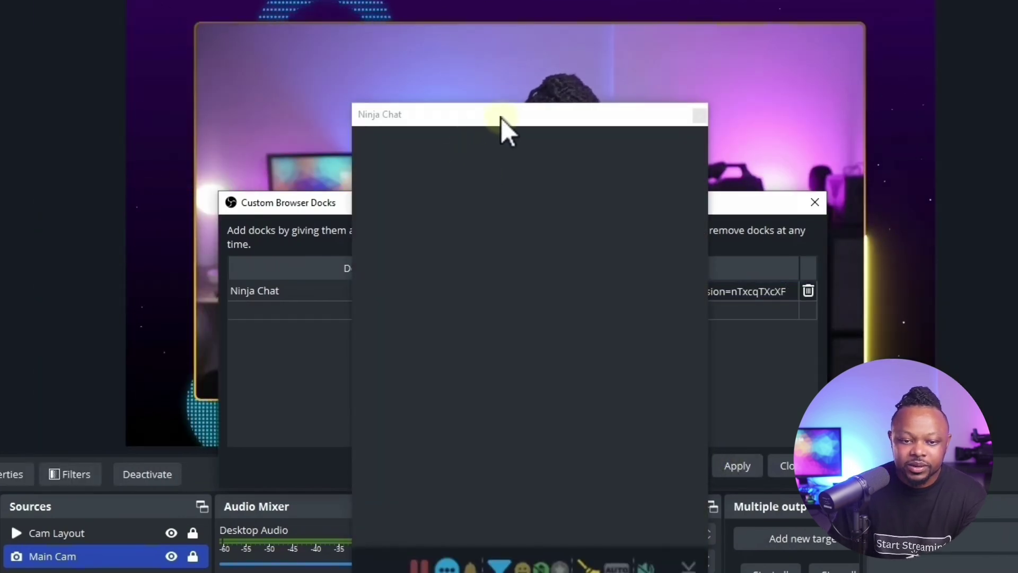
- Dock the Ninja Chat window between Audio Mixer and Scene Transitions, close the custom docks dialog, and make the dock row taller
left_click_drag(501, 118, 70, 5)
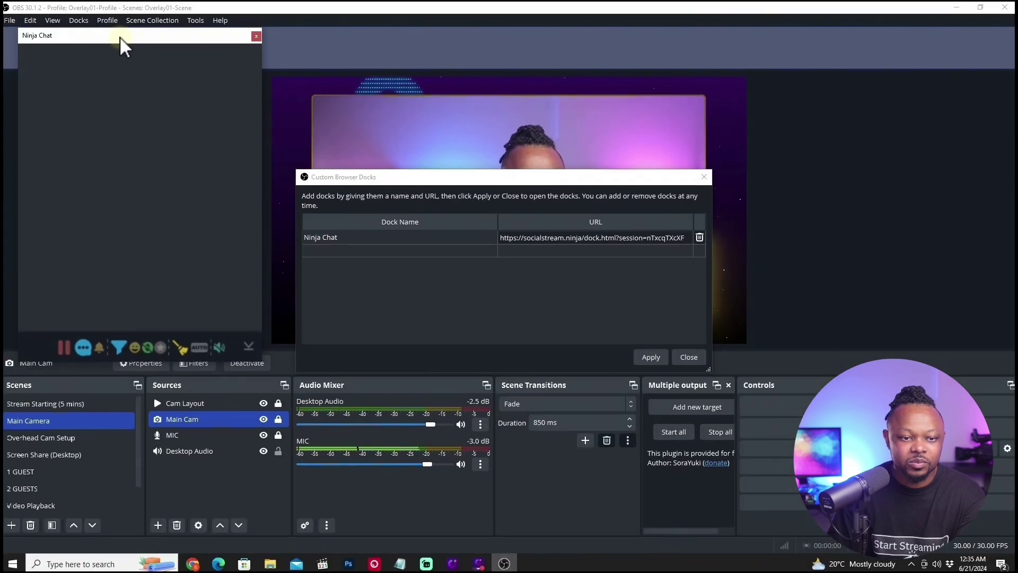
left_click_drag(121, 39, 479, 383)
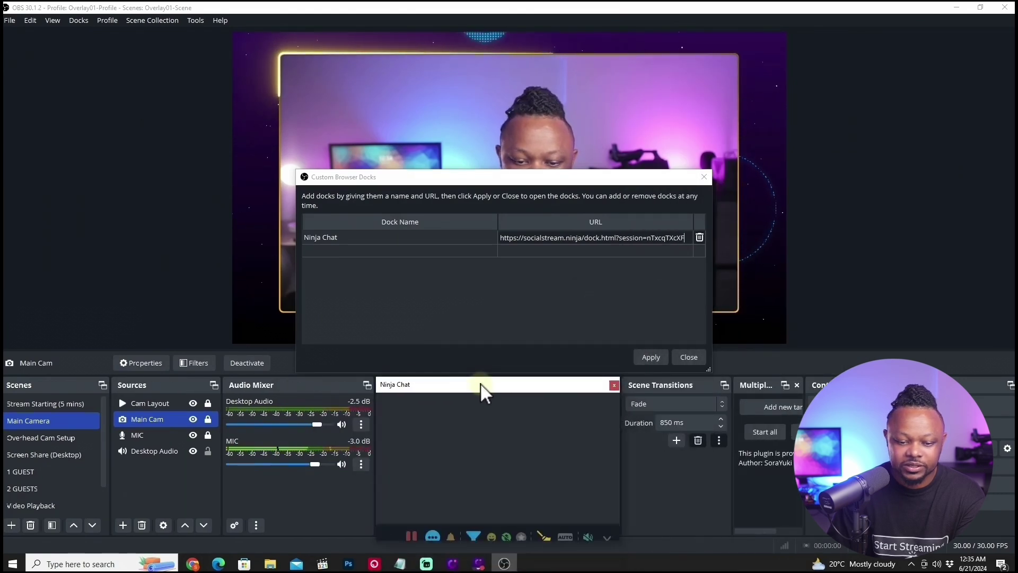
left_click(653, 359)
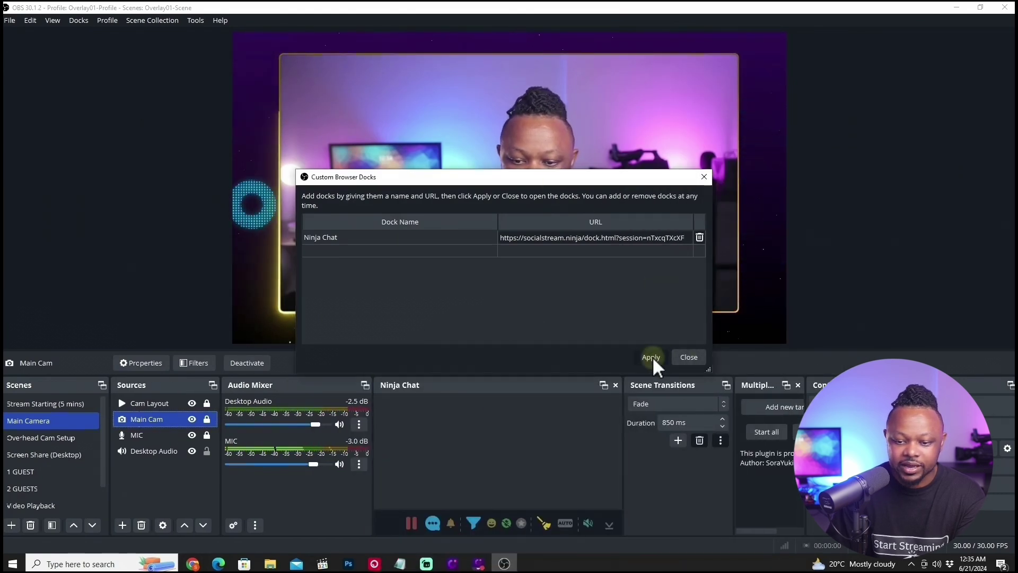
left_click(689, 356)
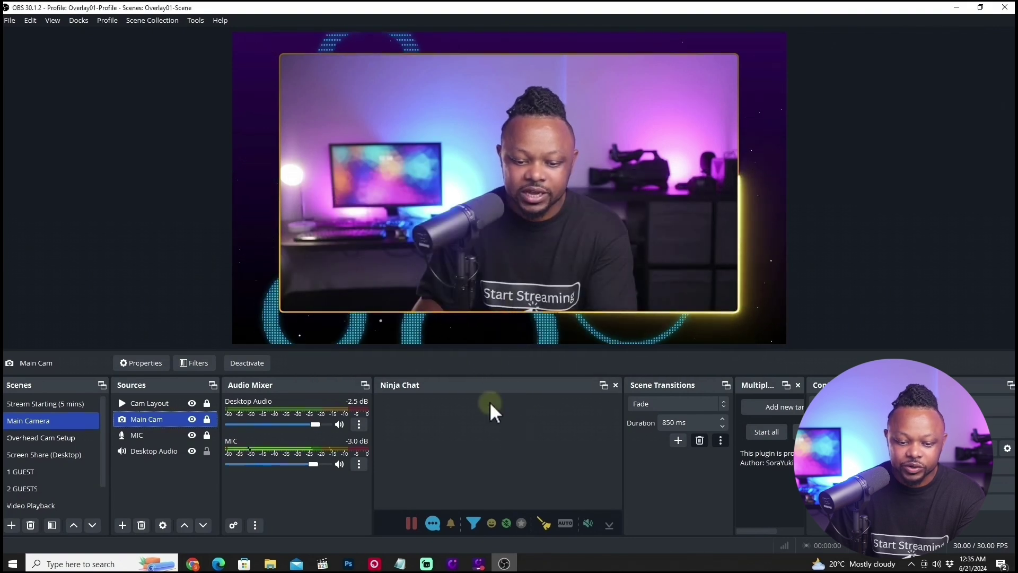
left_click_drag(464, 375, 466, 343)
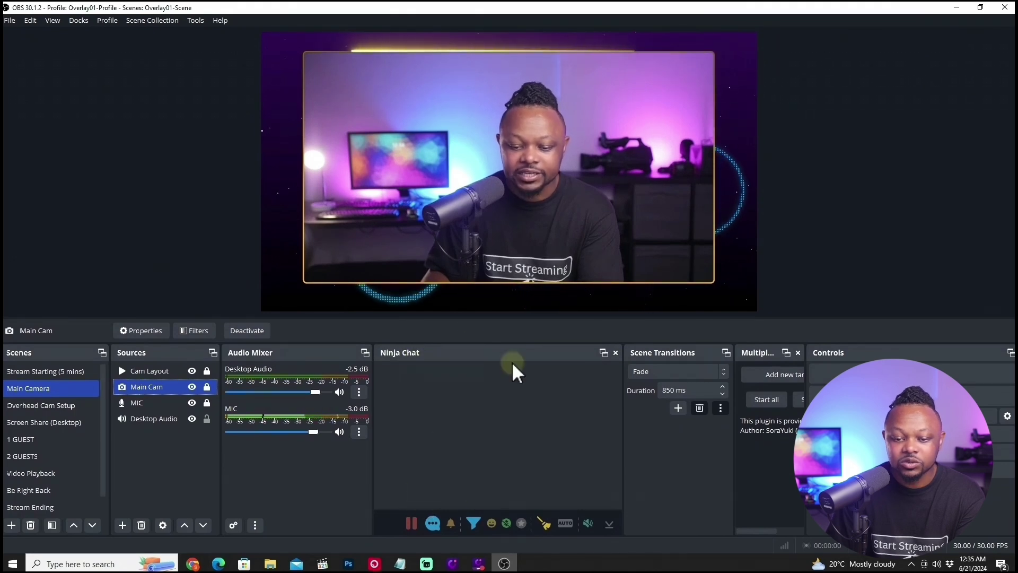
left_click_drag(462, 343, 462, 326)
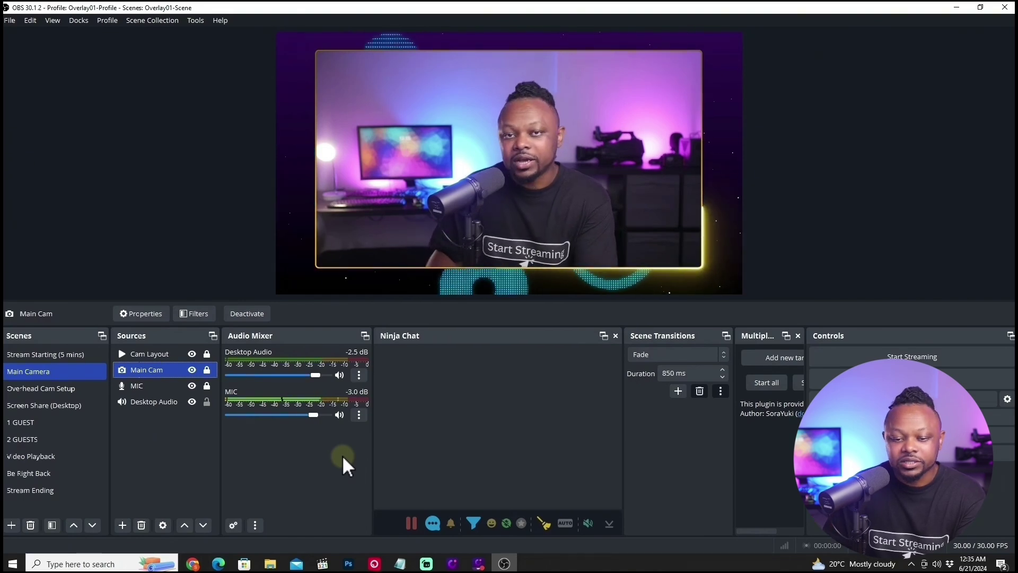
- Switch to Chrome and copy the featured chat overlay link from the Social Stream Ninja extension
left_click(193, 563)
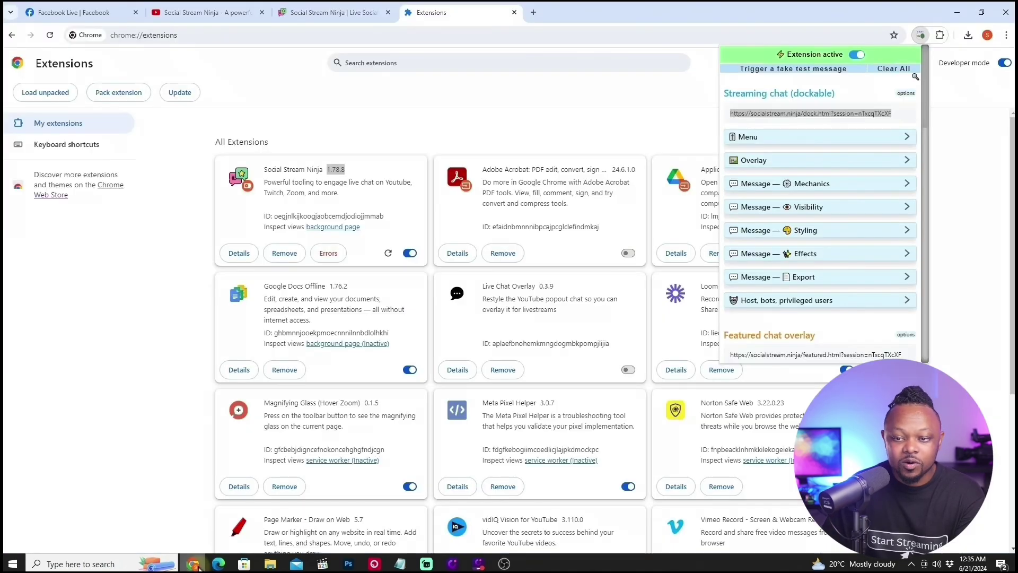
scroll(814, 223, "down", 4)
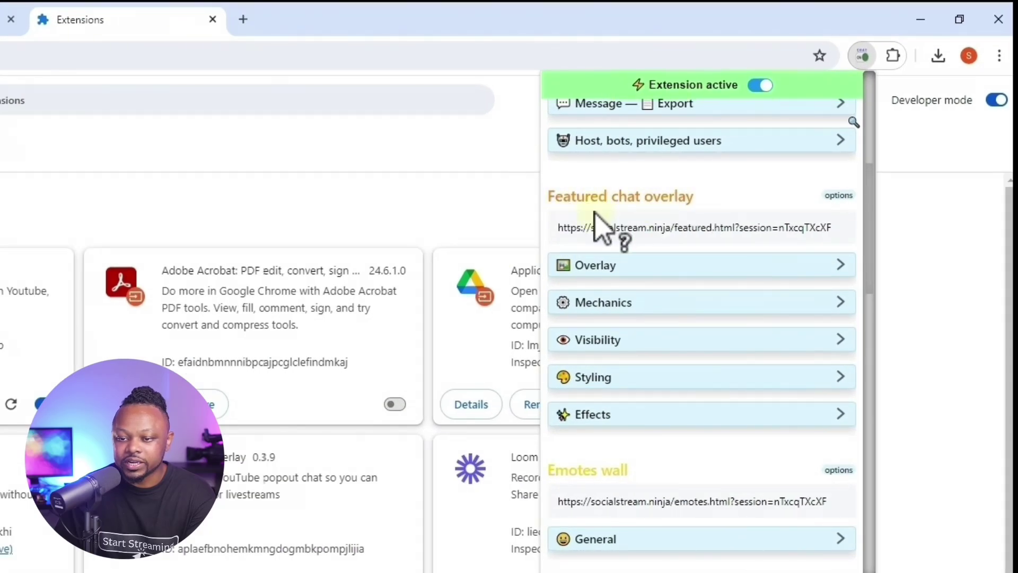
right_click(832, 232)
left_click(673, 415)
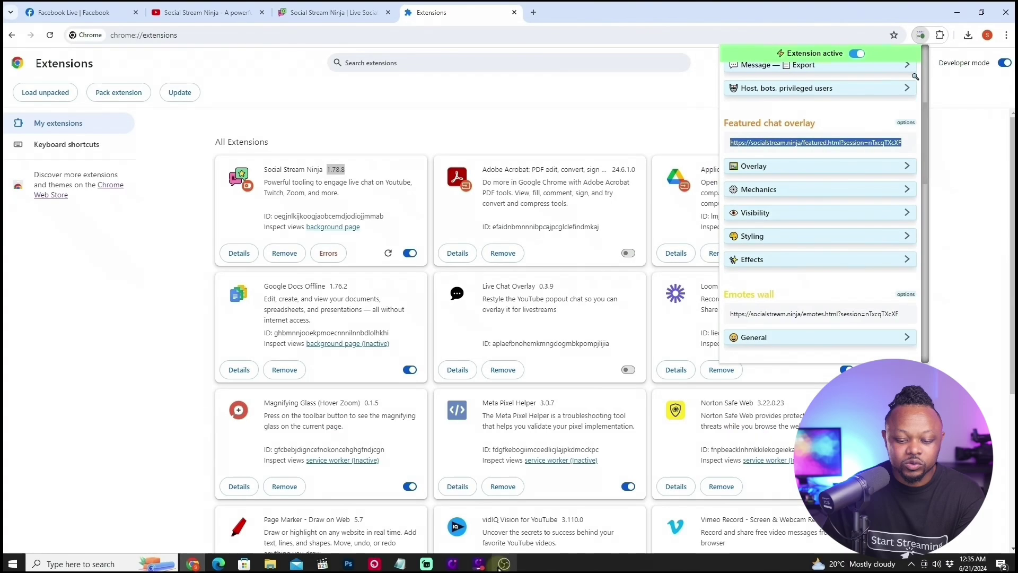
- Switch to OBS and add a new Browser source named chat to the Main Camera scene
left_click(504, 563)
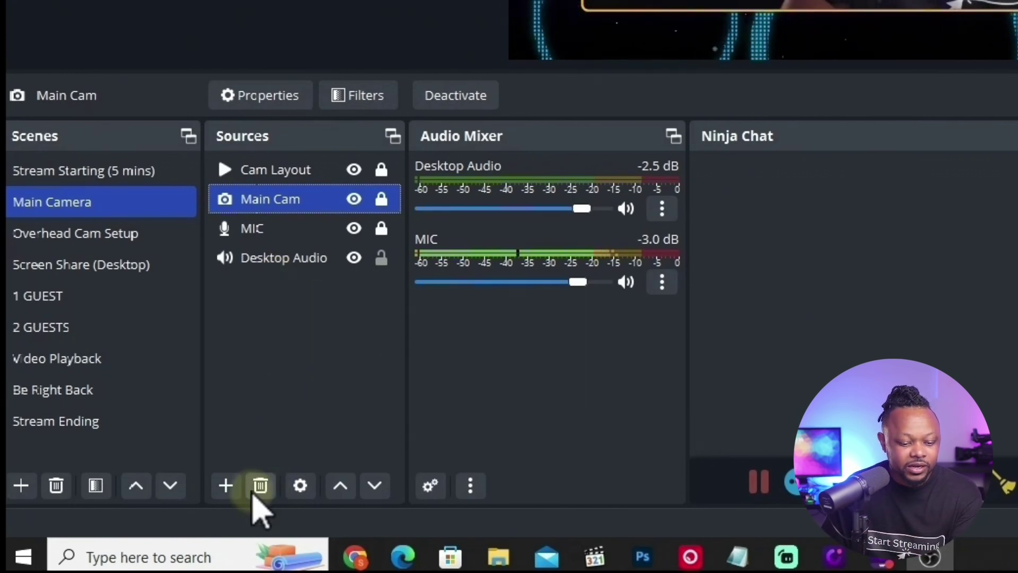
left_click(225, 487)
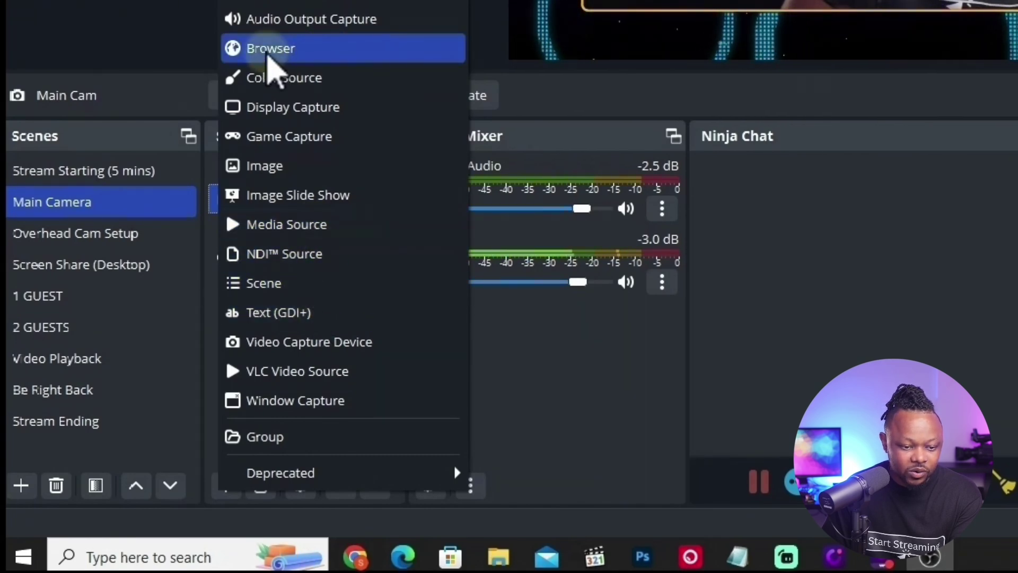
left_click(290, 53)
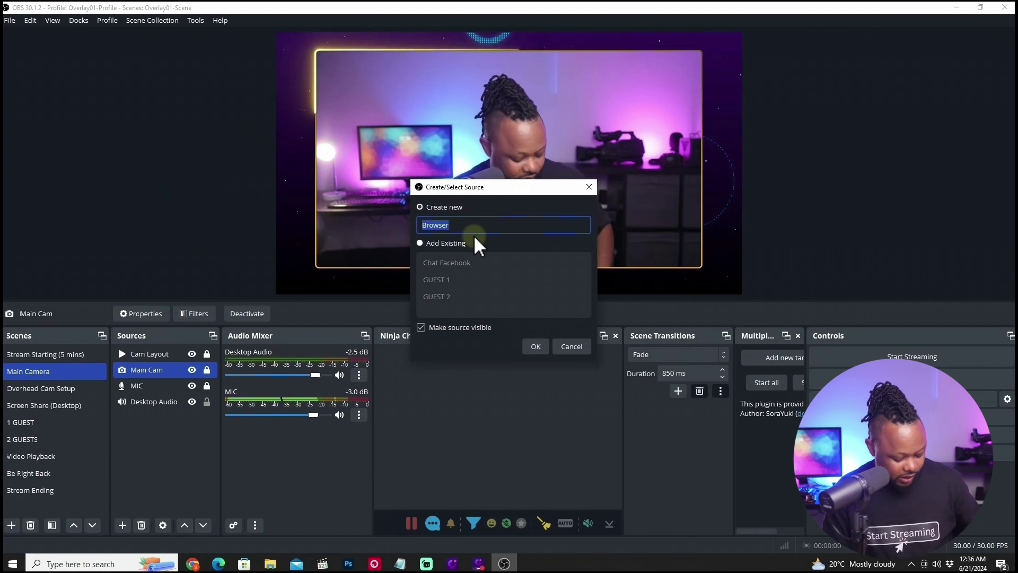
type("chat")
left_click(528, 349)
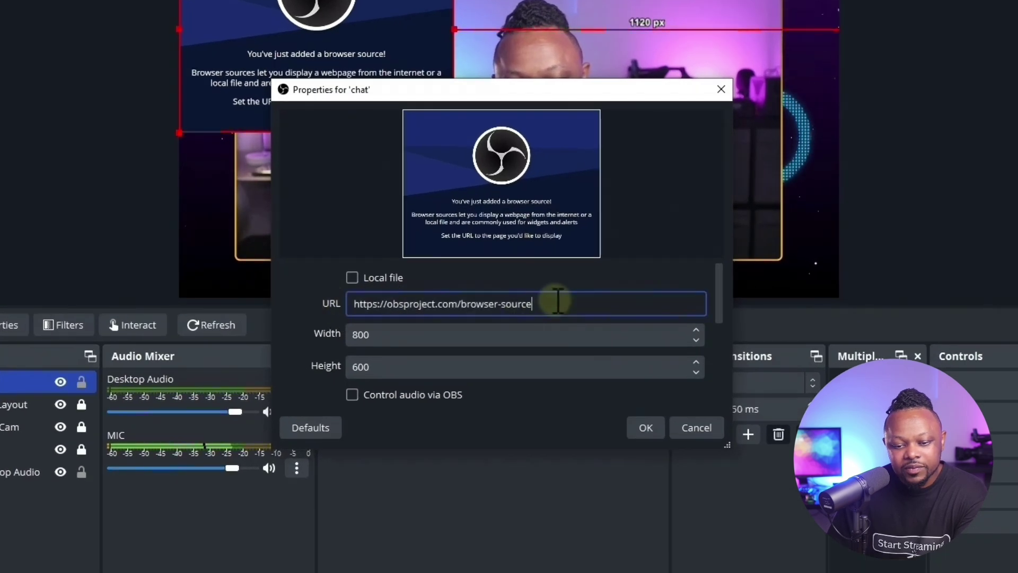
- Replace the chat source's default URL with the copied featured chat overlay link
left_click_drag(539, 294, 404, 299)
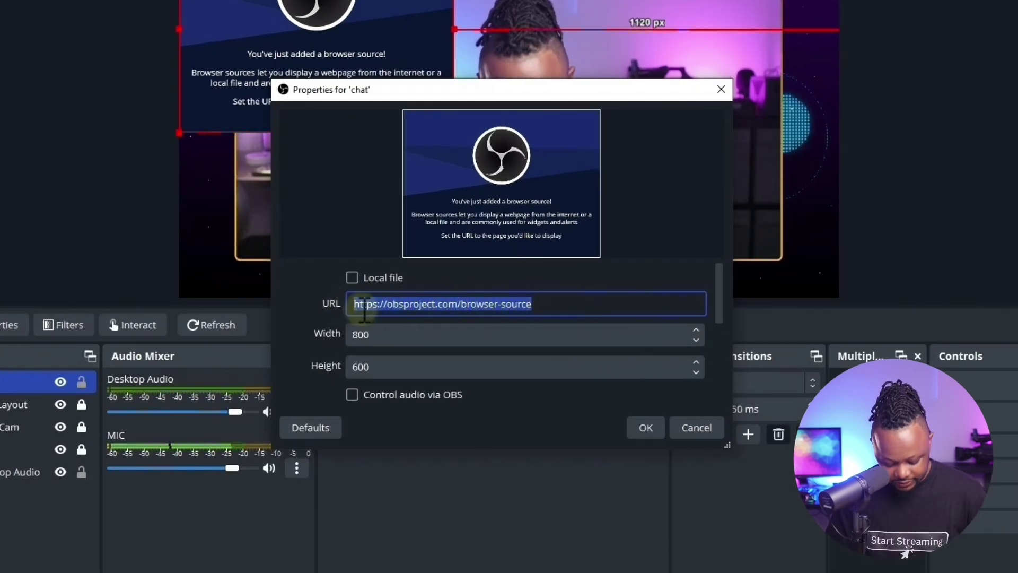
key("BackSpace")
right_click(386, 305)
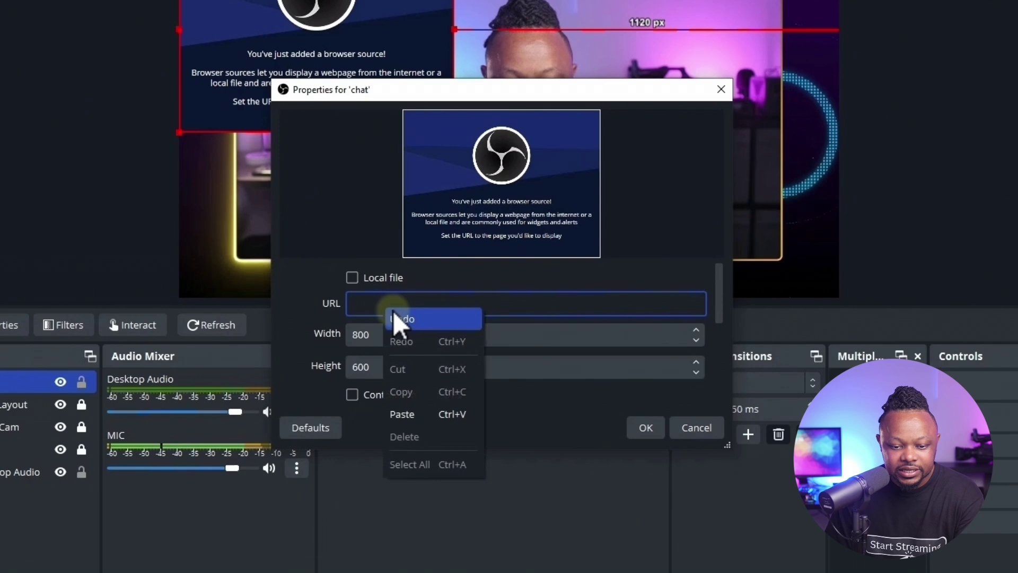
left_click(413, 404)
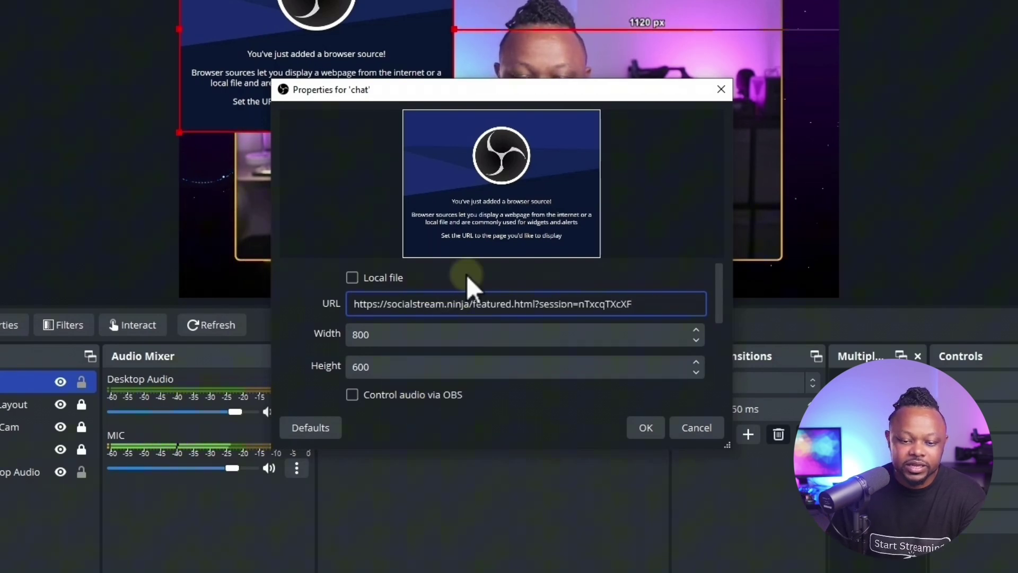
- Set the chat browser source to a width of 1920 and a height of 300, and confirm its properties
left_click(380, 334)
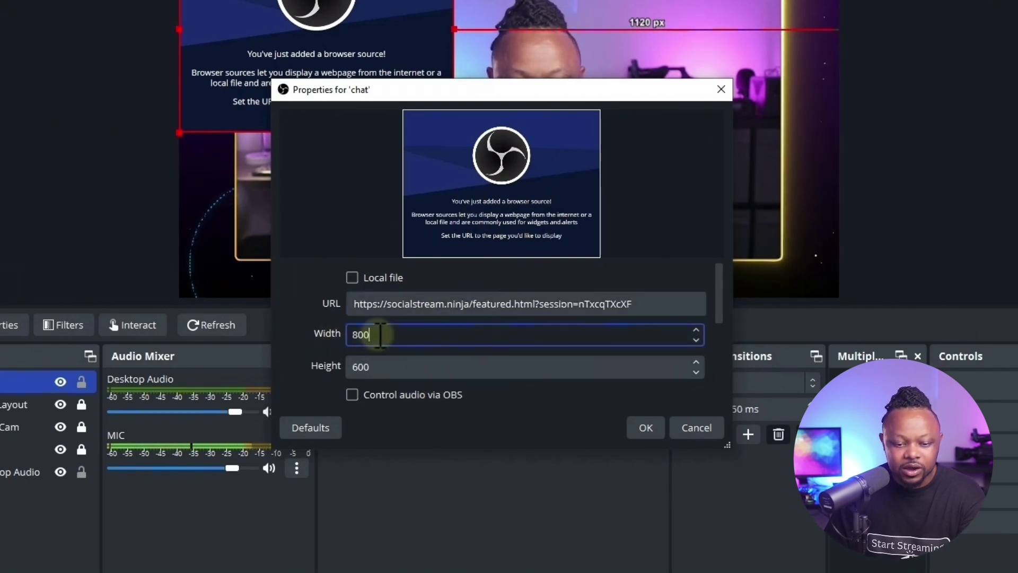
left_click_drag(380, 334, 353, 339)
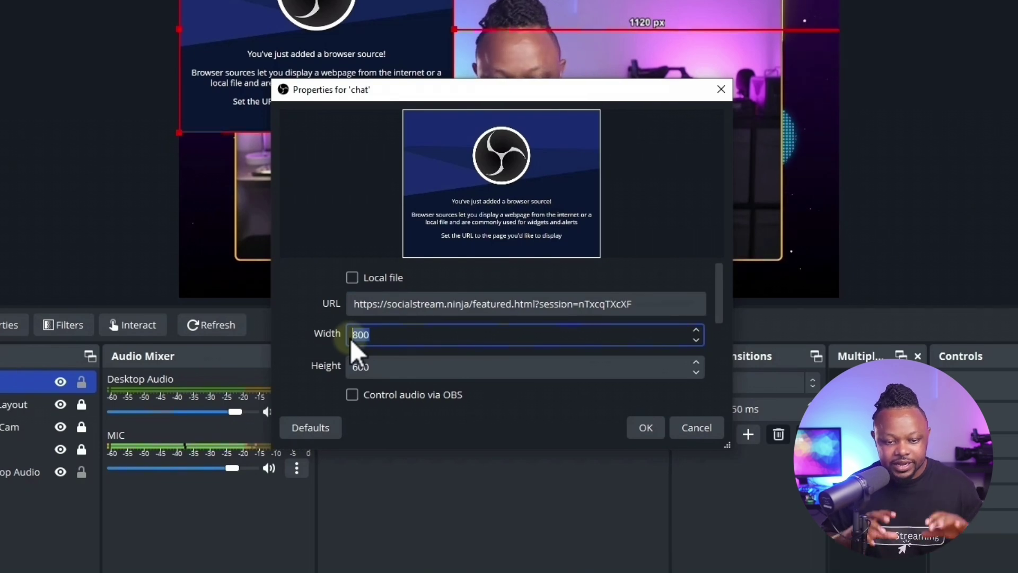
type("1920")
left_click(378, 366)
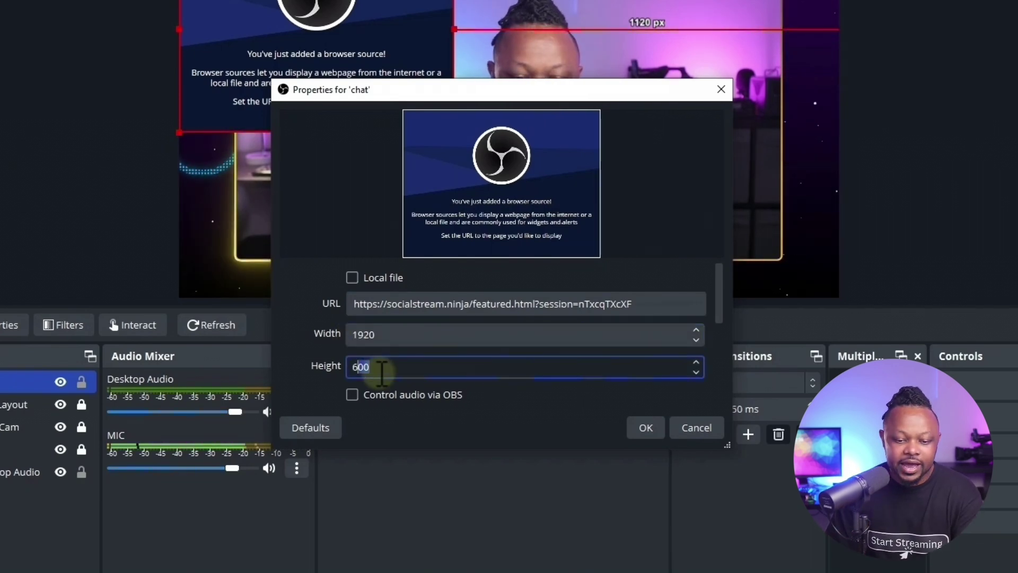
left_click_drag(378, 366, 329, 368)
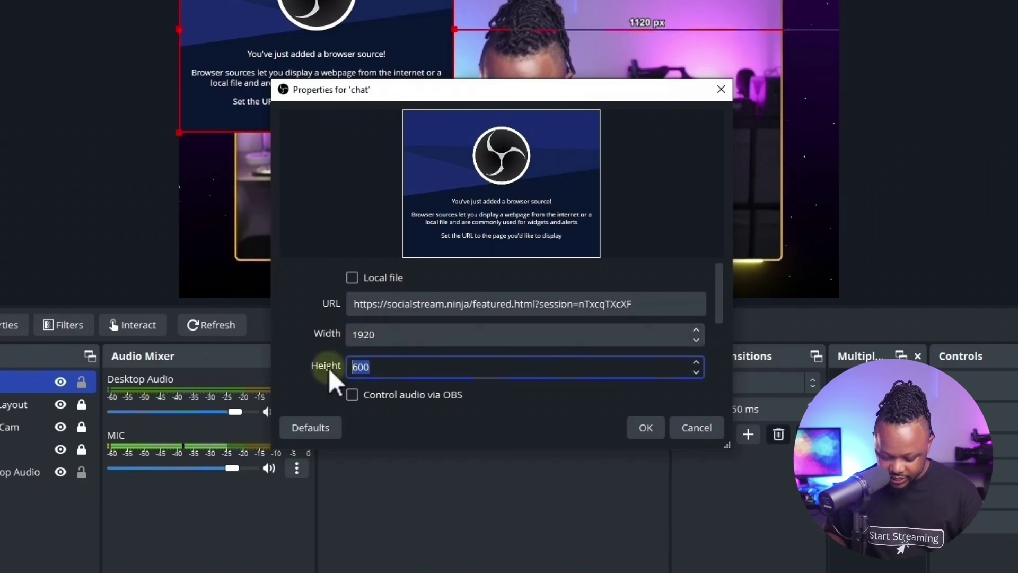
type("300")
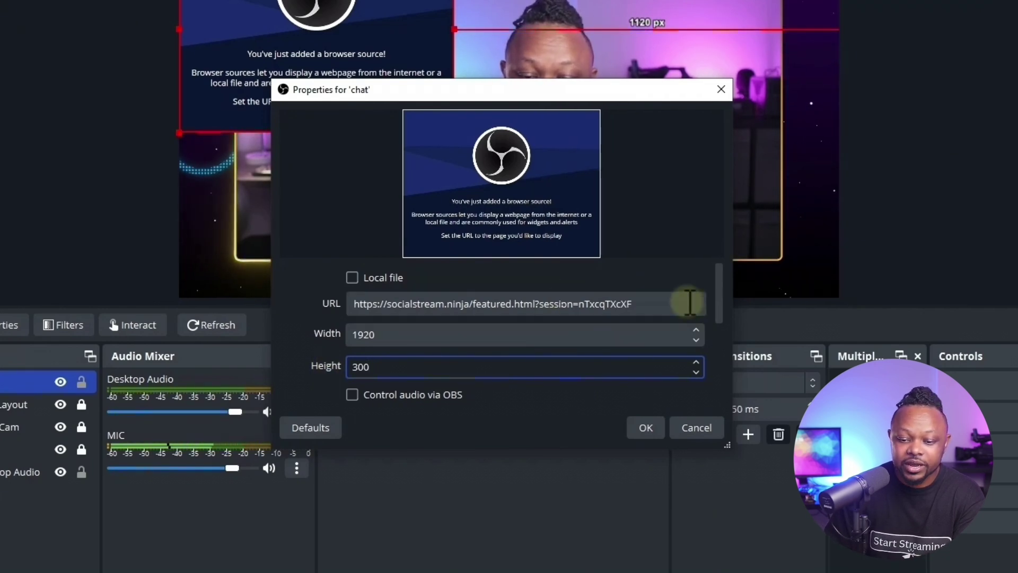
left_click_drag(717, 297, 717, 392)
left_click(650, 428)
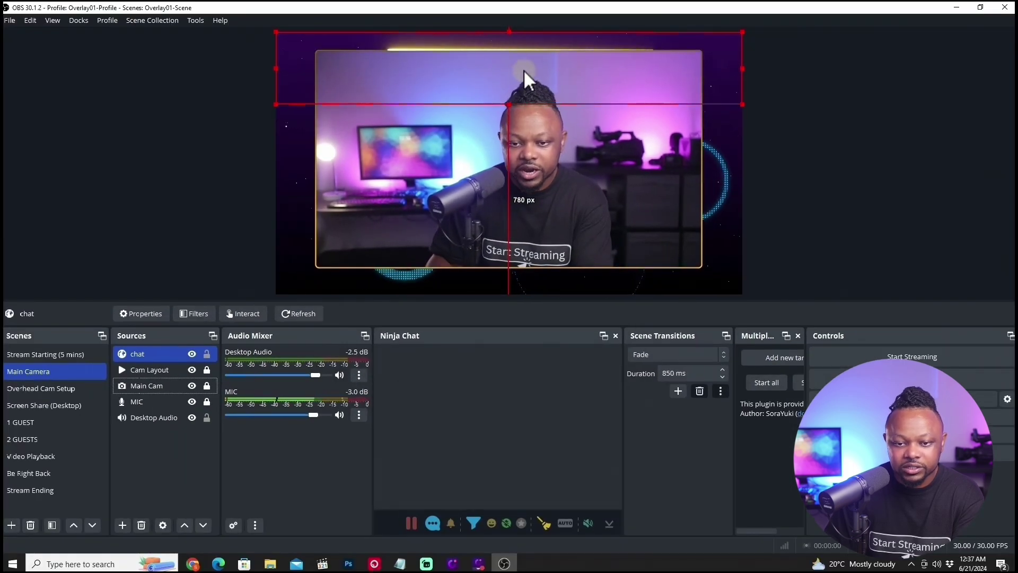
- Move the chat source over the lower part of the Main Camera scene and scale it to fit the camera frame's width
left_click_drag(524, 69, 521, 224)
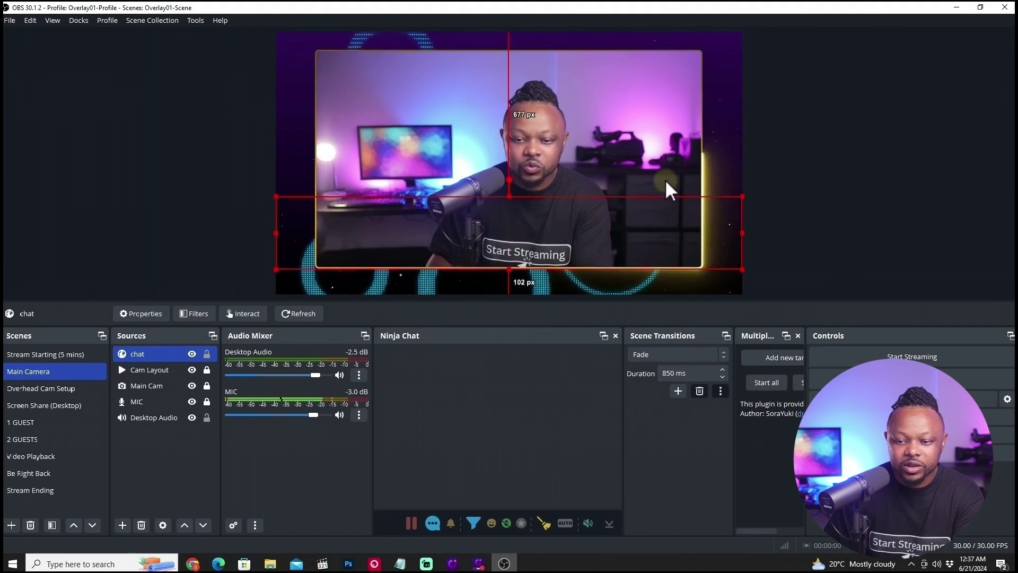
left_click_drag(742, 196, 693, 205)
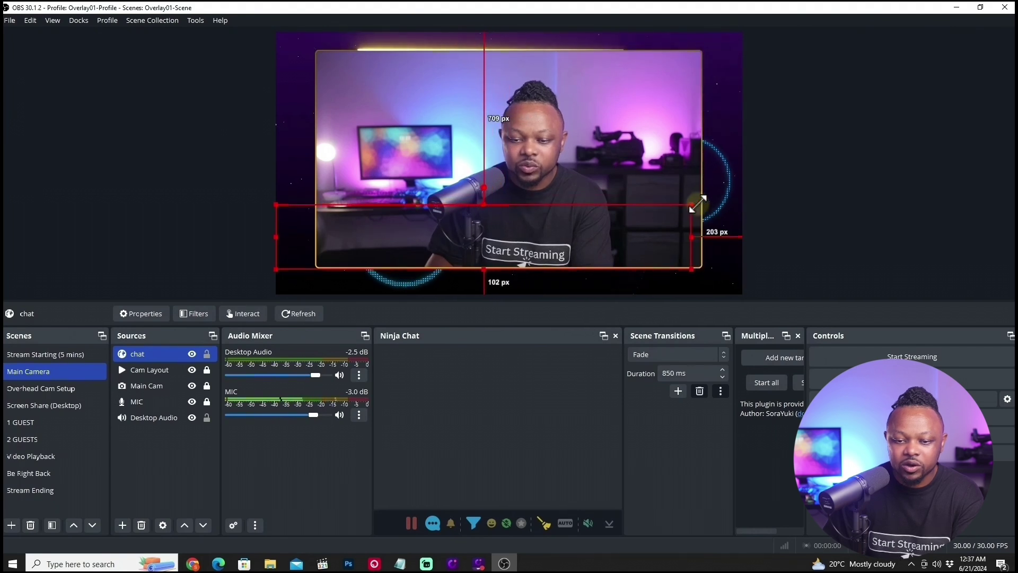
left_click_drag(496, 222, 527, 219)
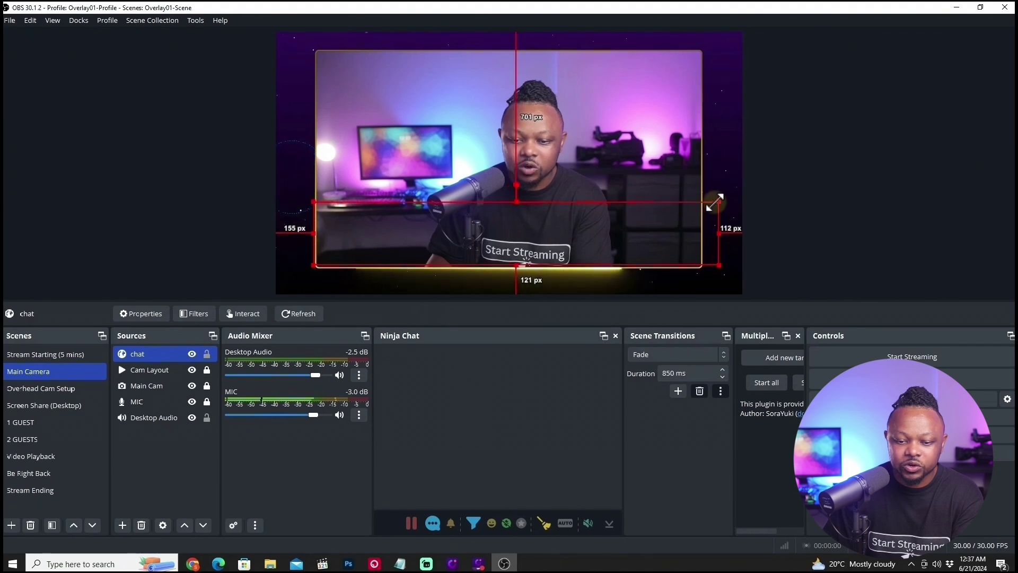
left_click_drag(567, 217, 570, 210)
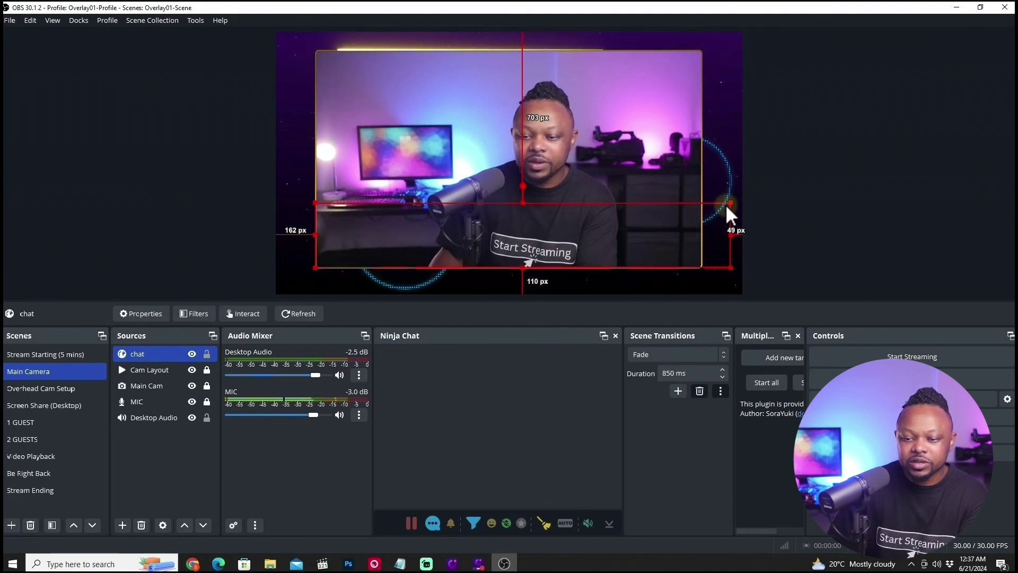
left_click_drag(722, 210, 702, 215)
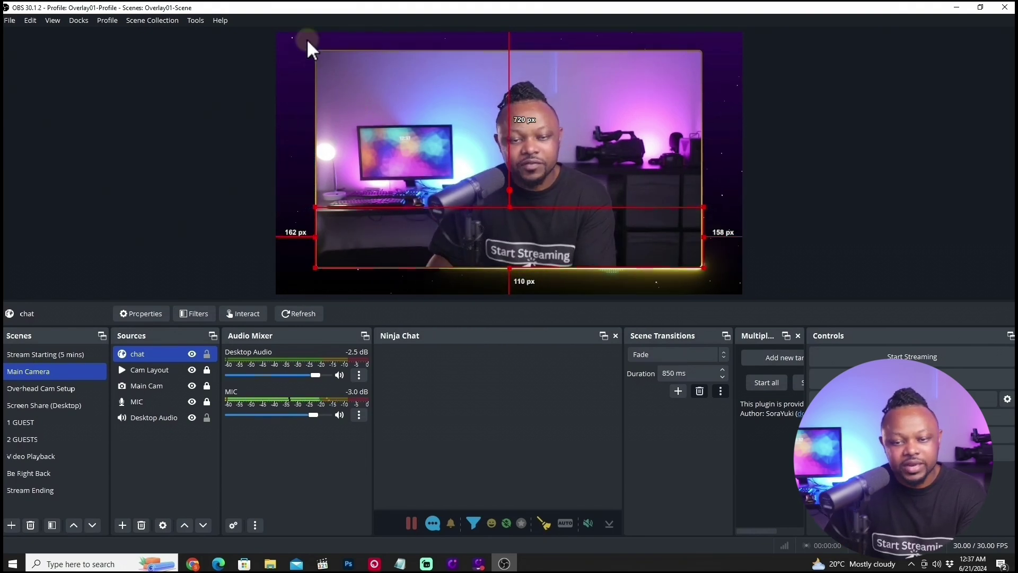
mouse_move(311, 204)
left_mouse_down()
mouse_move(281, 203)
mouse_move(310, 203)
left_mouse_up()
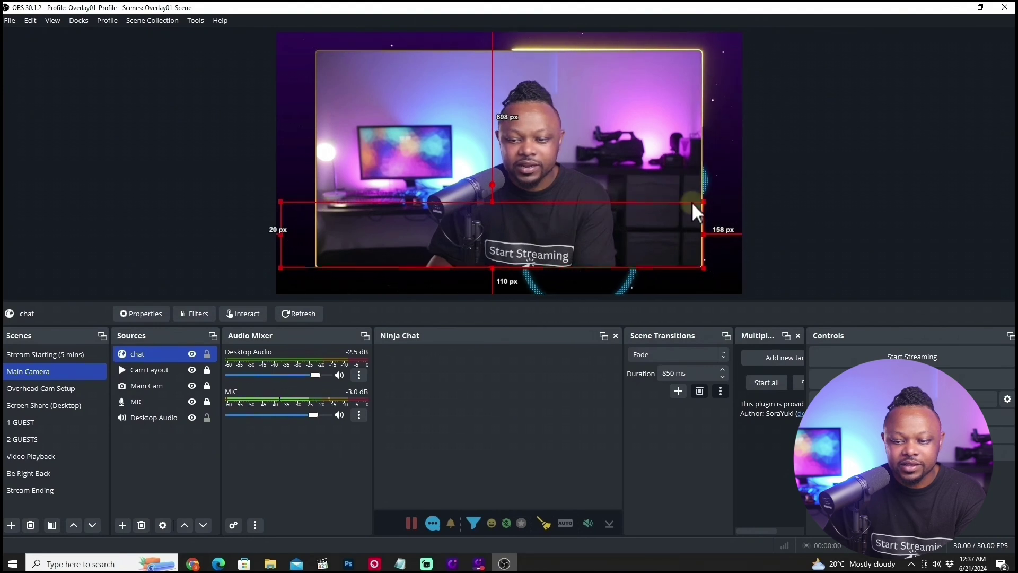
left_click_drag(703, 202, 707, 195)
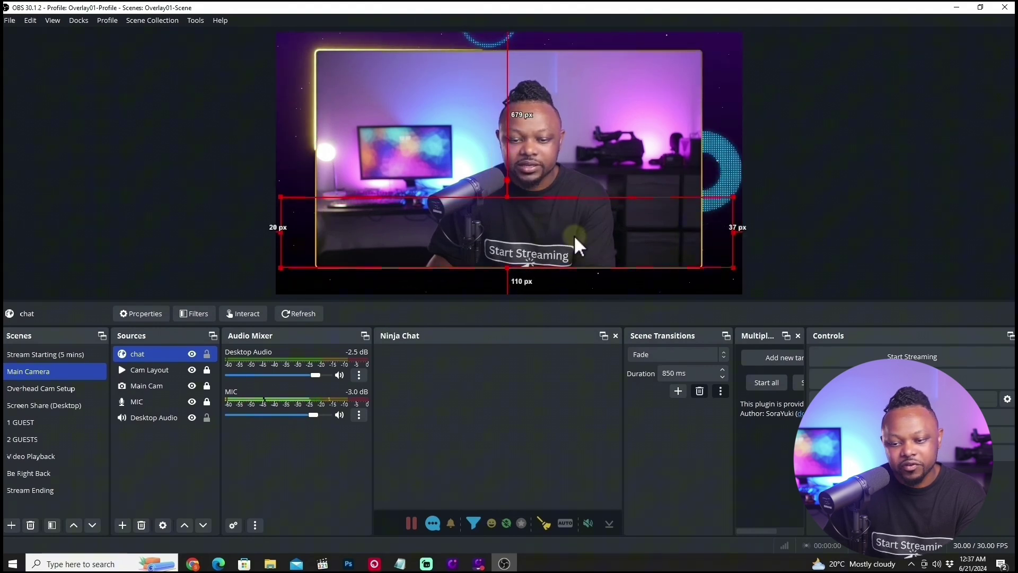
mouse_move(578, 244)
left_mouse_down()
mouse_move(575, 234)
mouse_move(566, 249)
left_mouse_up()
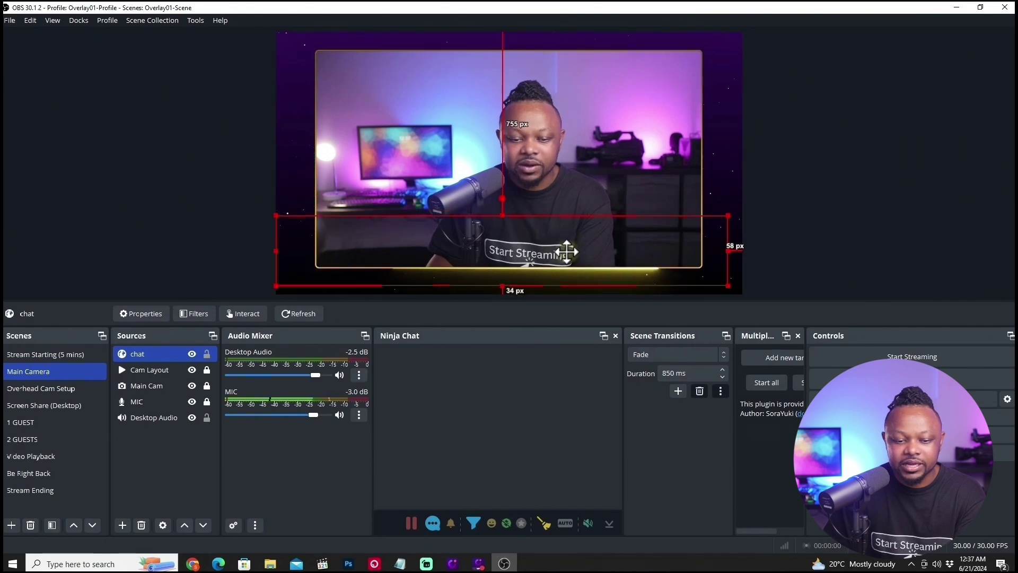
left_click_drag(728, 216, 702, 221)
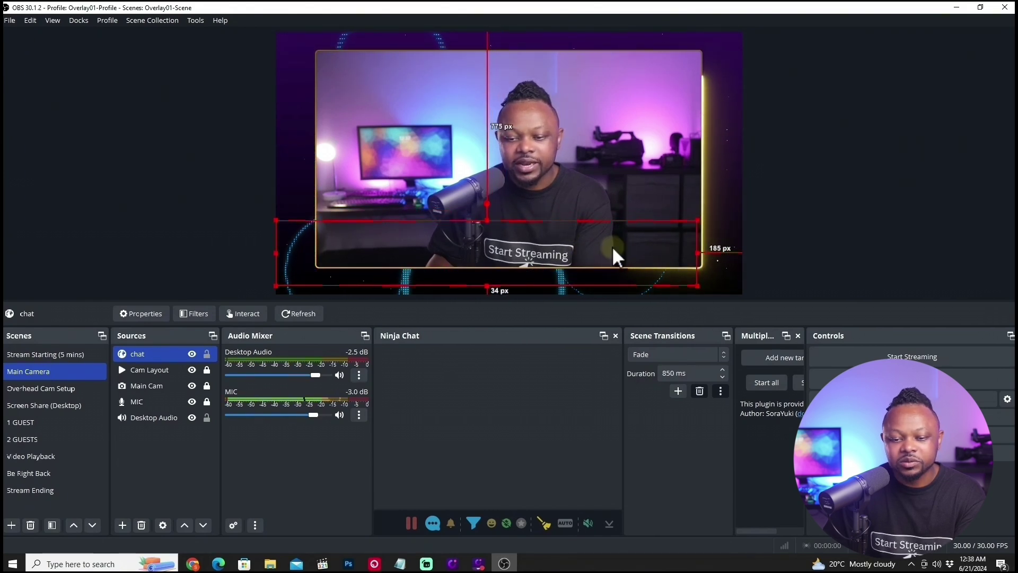
left_click_drag(613, 254, 609, 230)
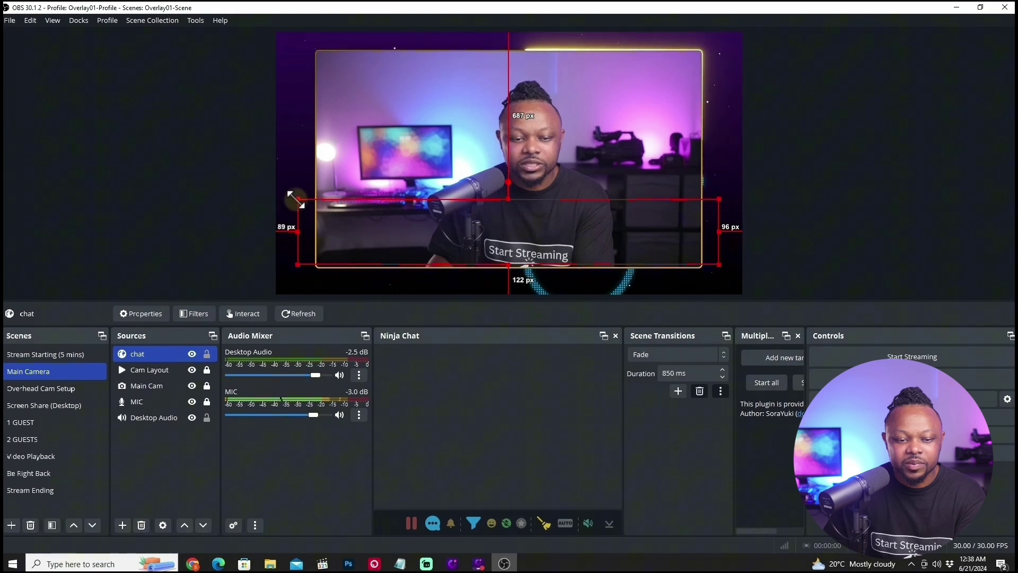
left_click_drag(296, 200, 321, 210)
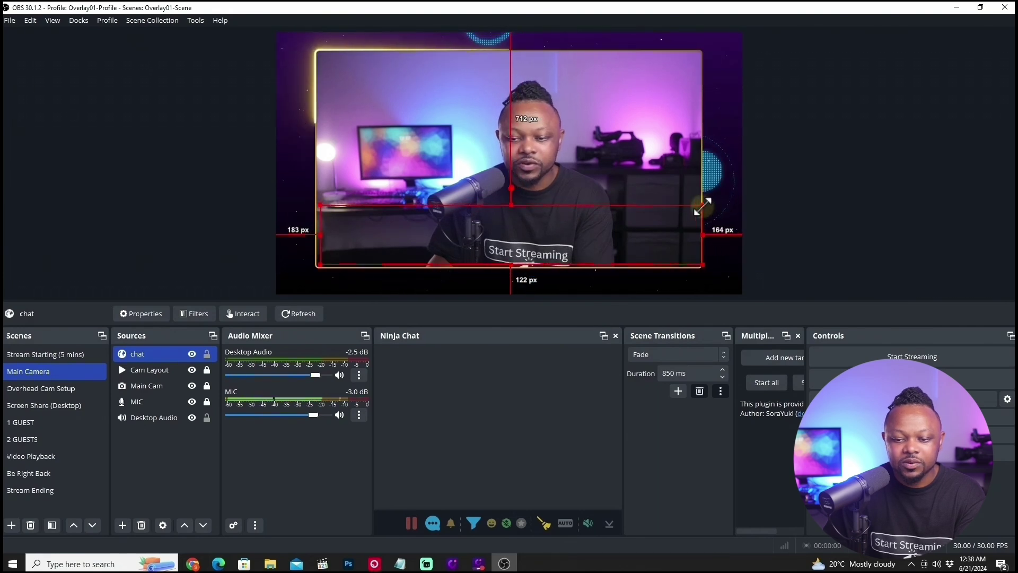
left_click_drag(606, 223, 604, 241)
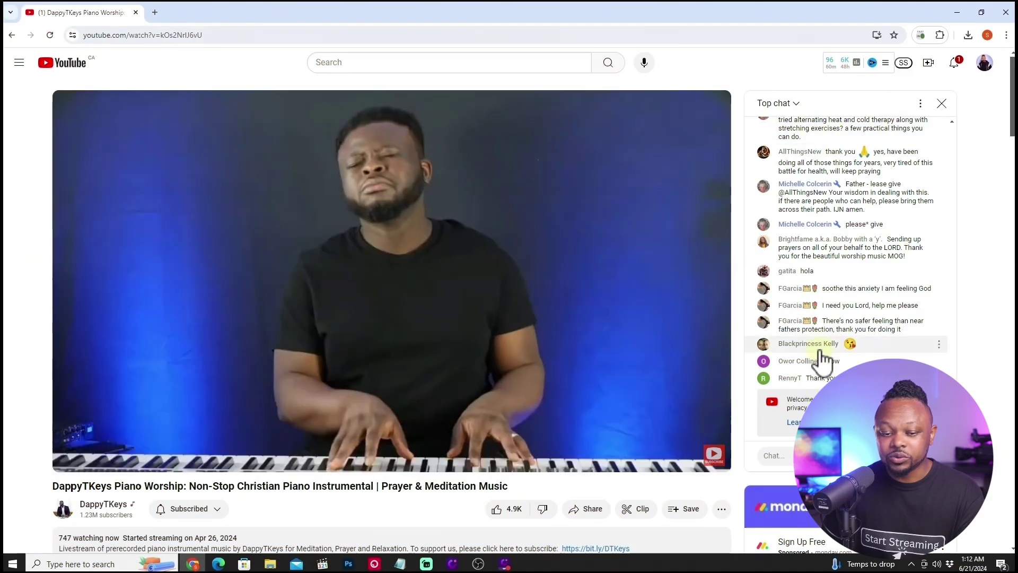
- In Chrome, pop out the YouTube stream's live chat and place the chat window over the video
scroll(824, 361, "up", 2)
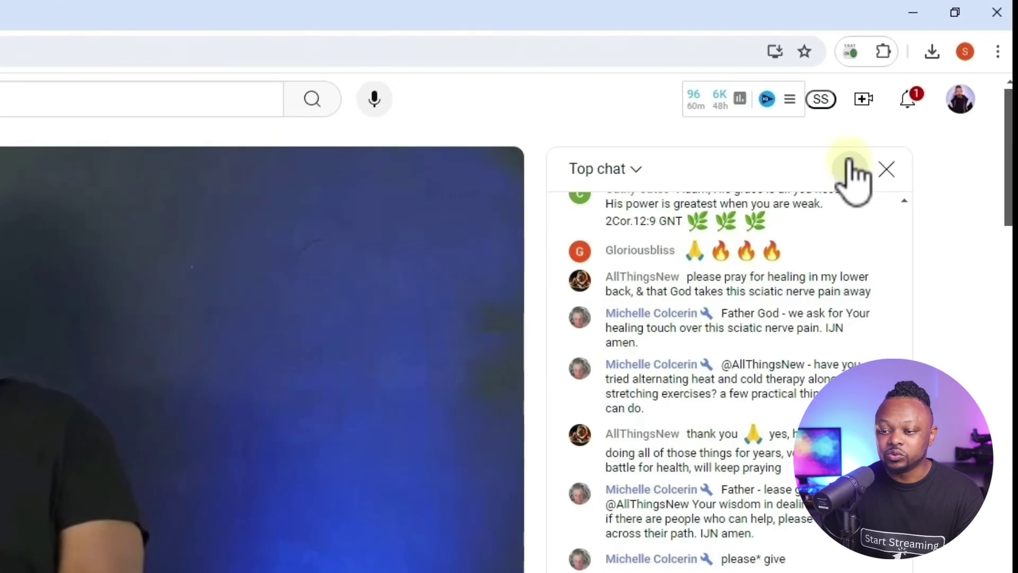
left_click(850, 168)
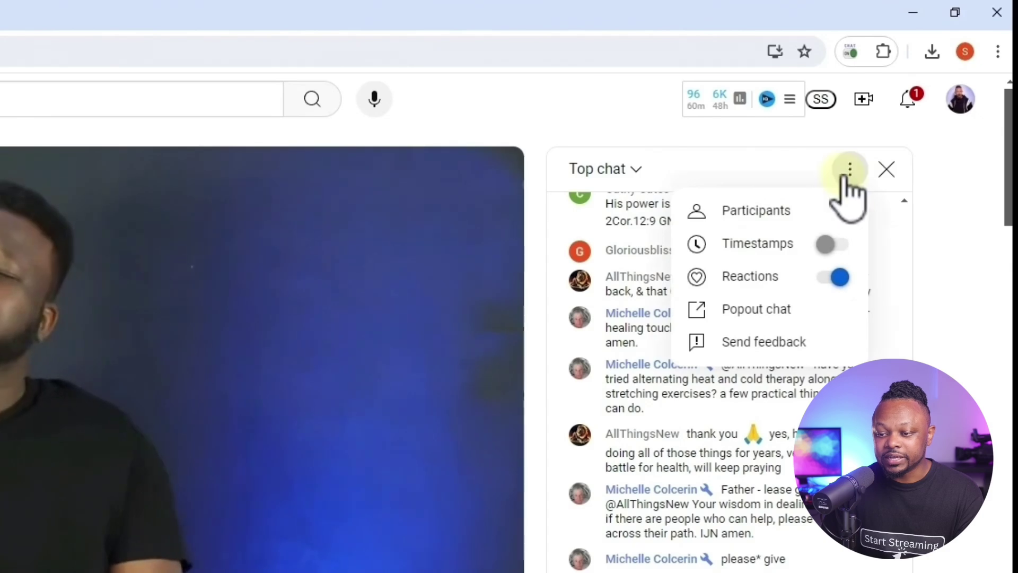
left_click(747, 314)
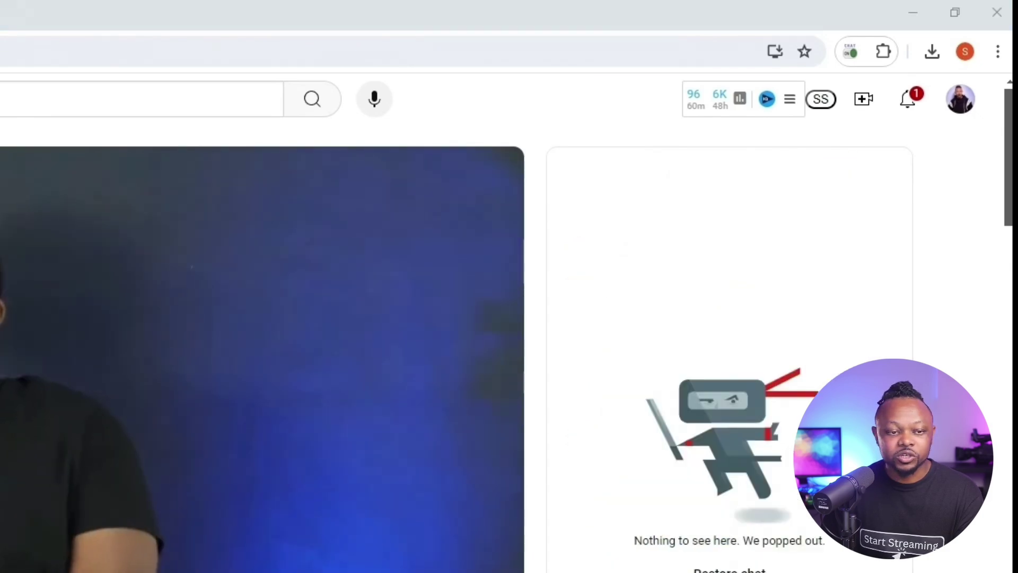
left_click_drag(377, 132, 437, 93)
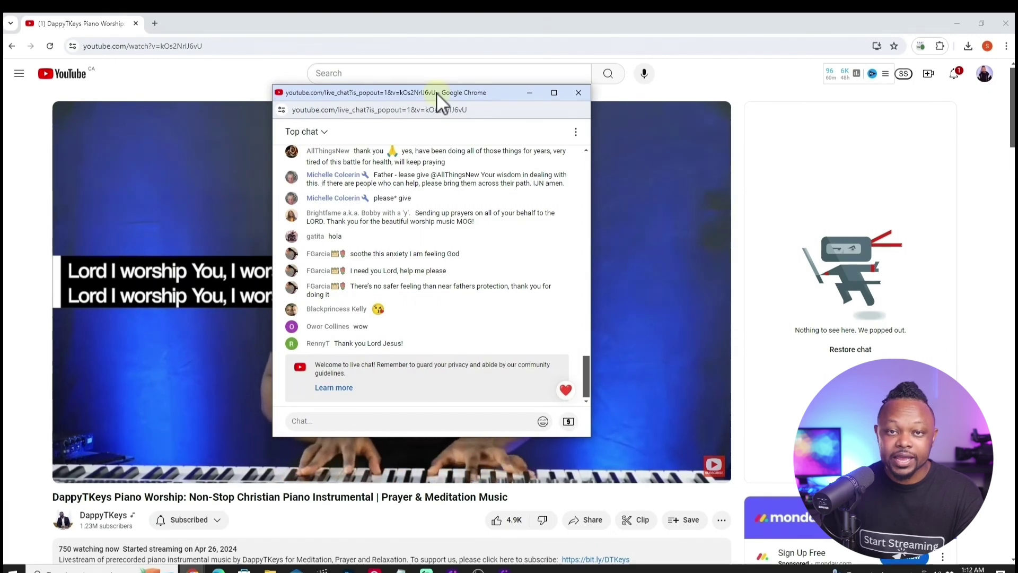
left_click_drag(437, 92, 566, 75)
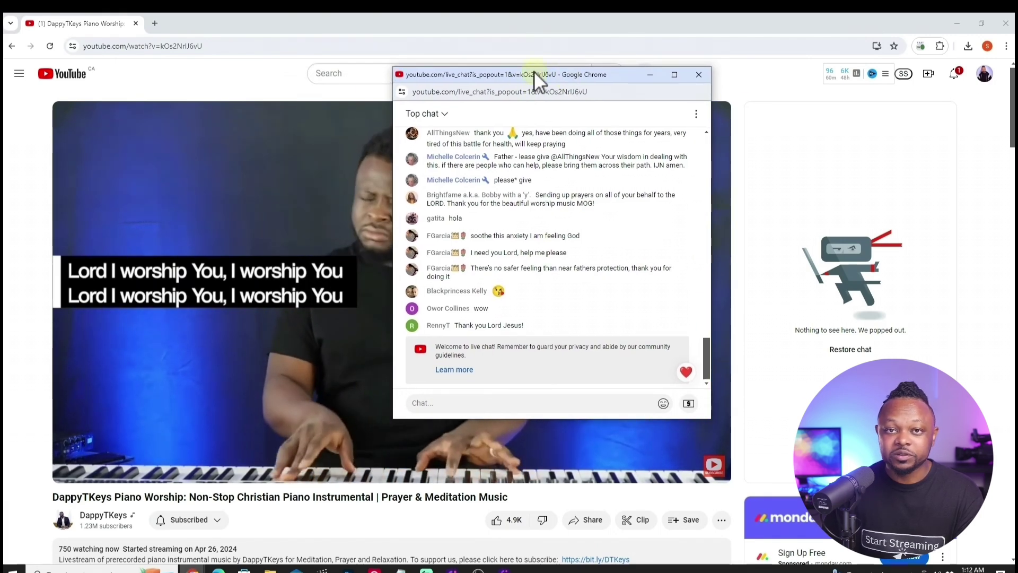
left_click_drag(533, 71, 553, 82)
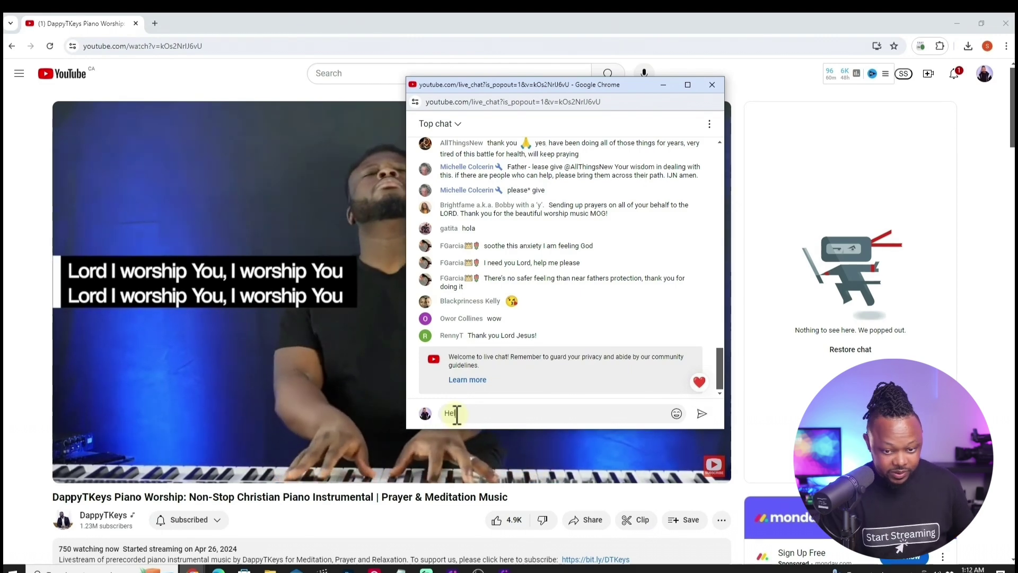
- Post the test messages "Hello", "Thanks for your music" and "God bless you" in the popped-out live chat
key("Return")
type("Tha")
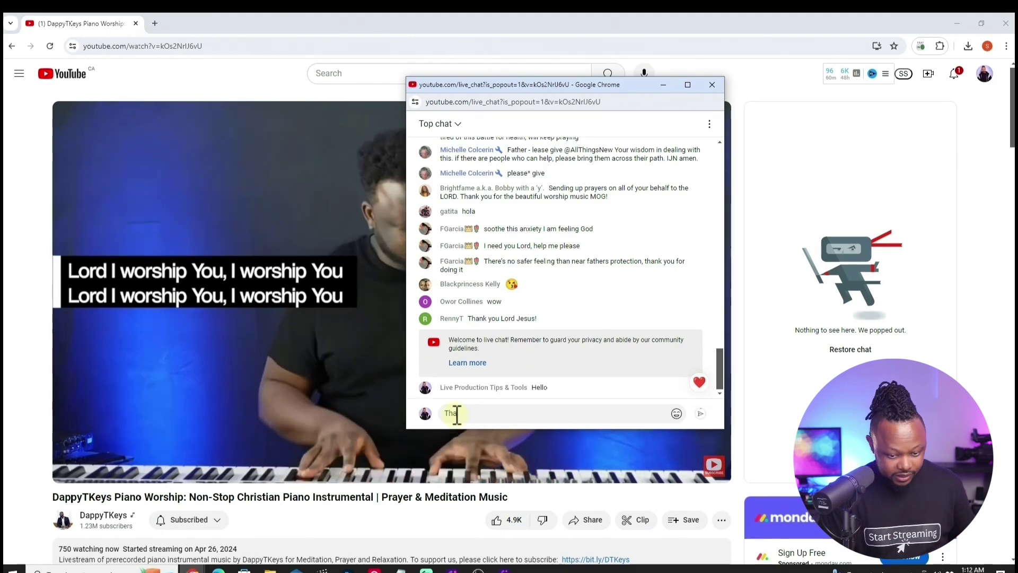
type("nks for your music")
key("Return")
type("G")
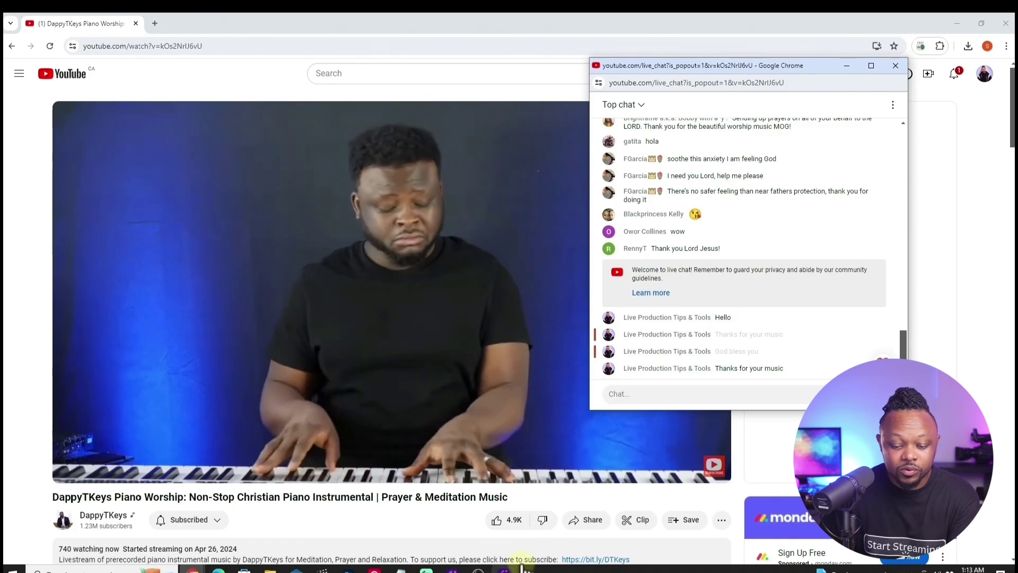
- Switch to OBS and feature the first "Thanks for your music" message from Ninja Chat, followed by "God bless you"
left_click(478, 570)
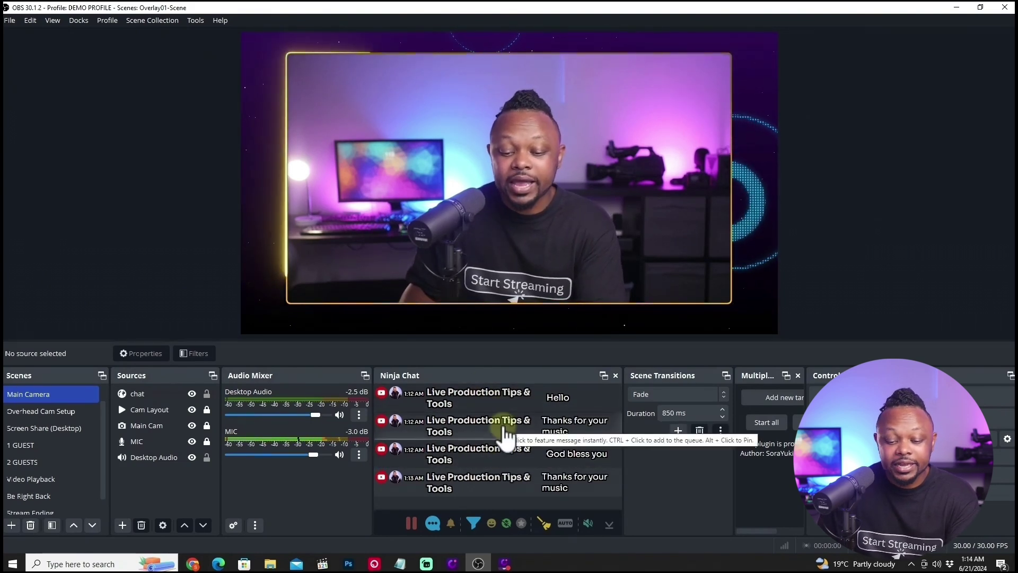
left_click(504, 437)
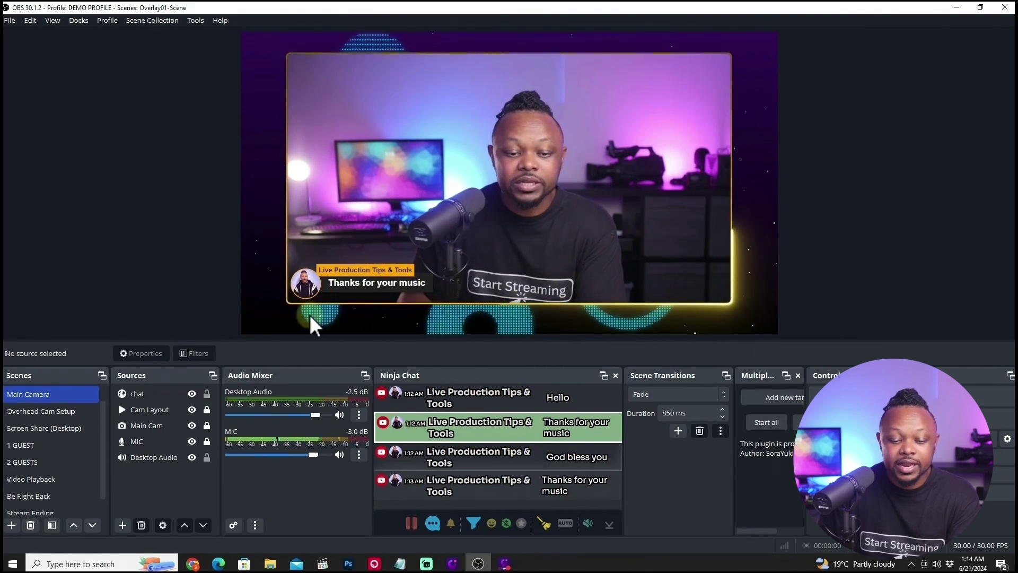
left_click(503, 465)
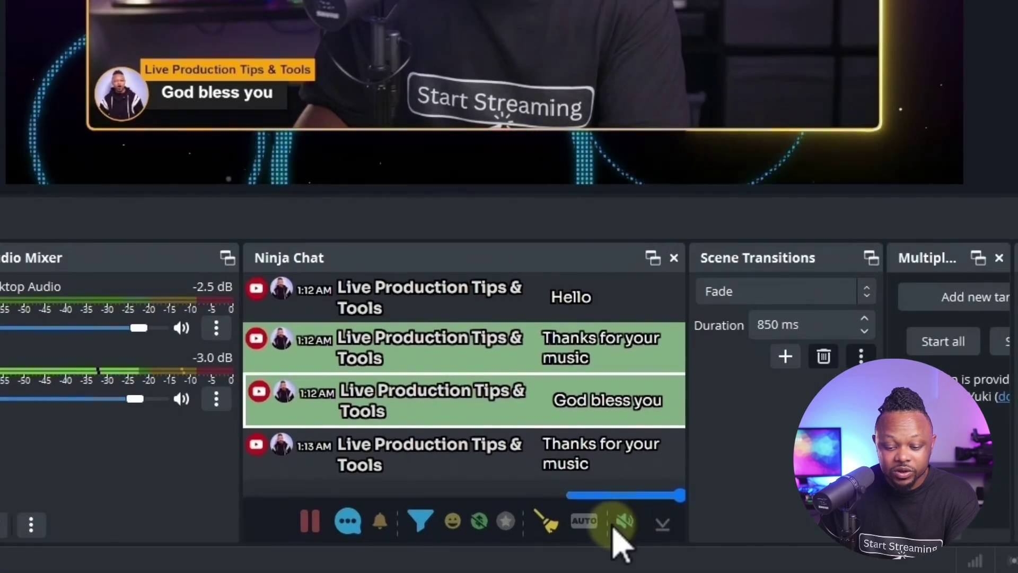
- Remove the featured "God bless you" message, and feature and remove the last "Thanks for your music" message
left_click(581, 522)
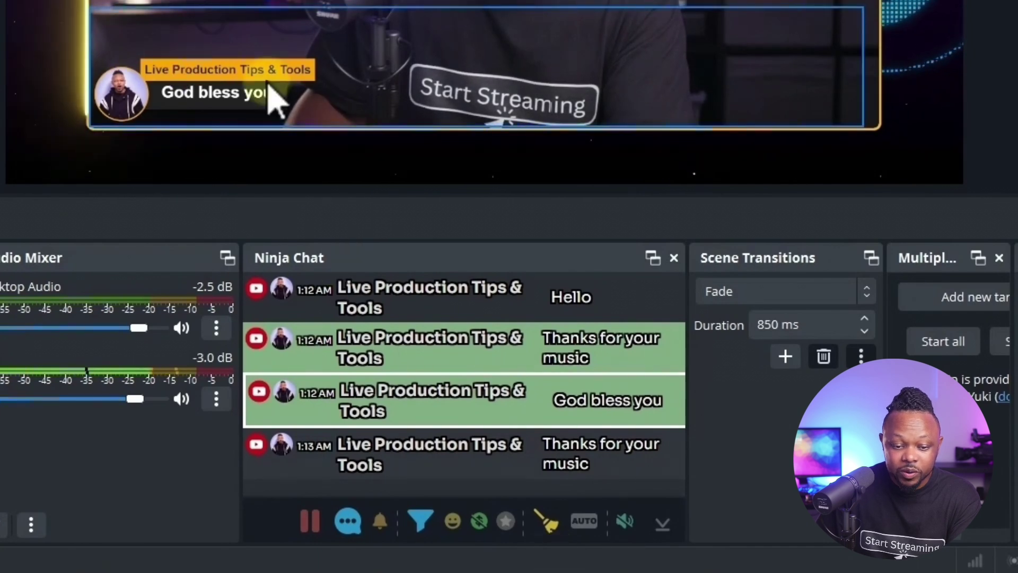
left_click(509, 419)
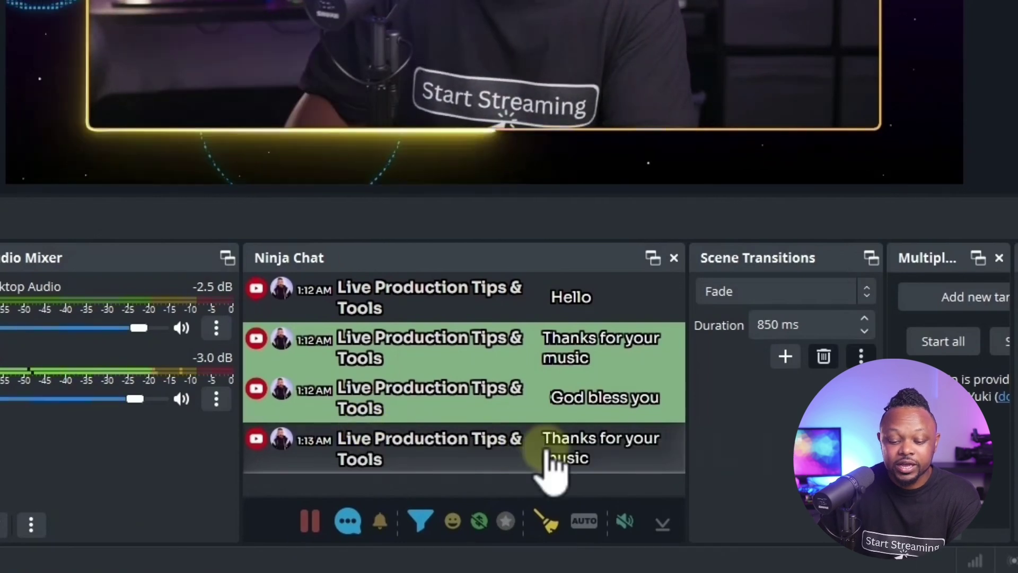
left_click(552, 448)
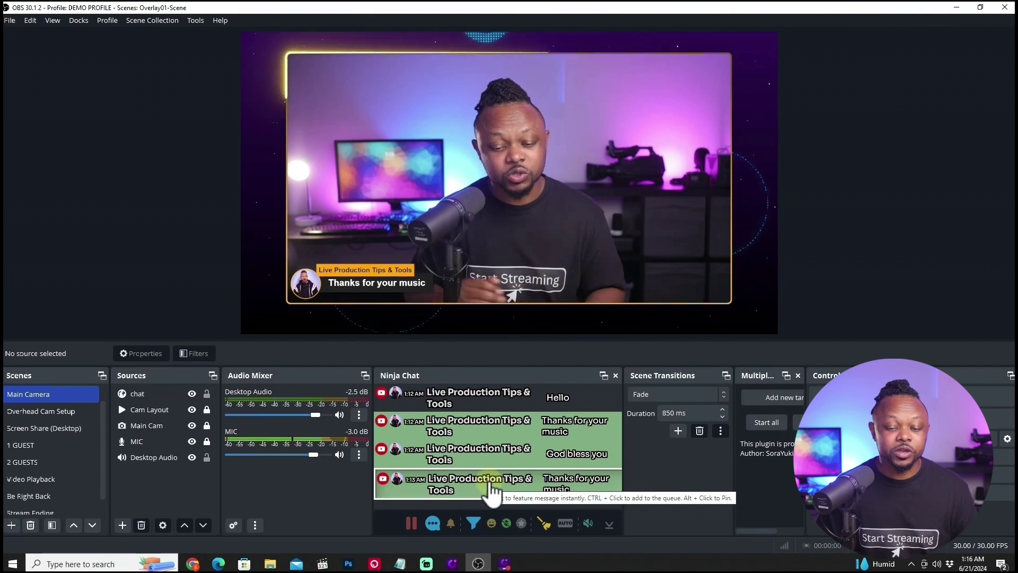
left_click(495, 490)
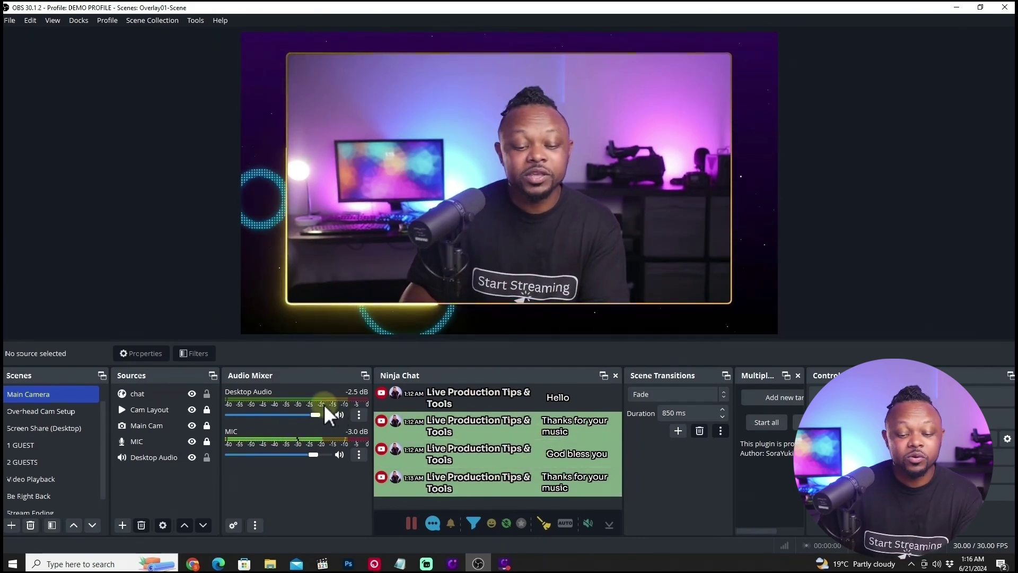
- Select the chat source in Main Camera and look through the Overhead Cam Setup, 1 GUEST and 2 GUESTS scenes, ending on 1 GUEST
left_click(148, 396)
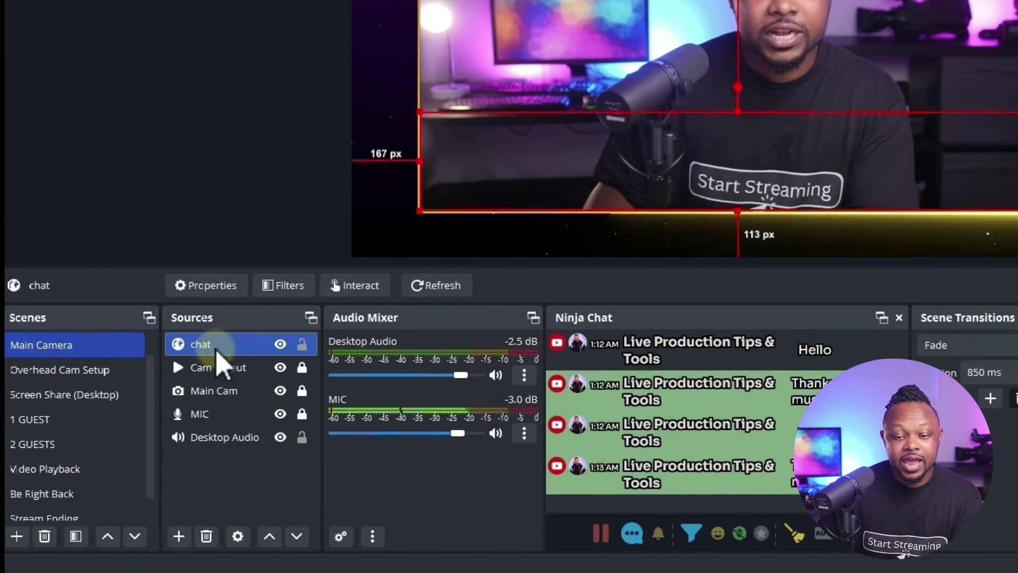
left_click(93, 371)
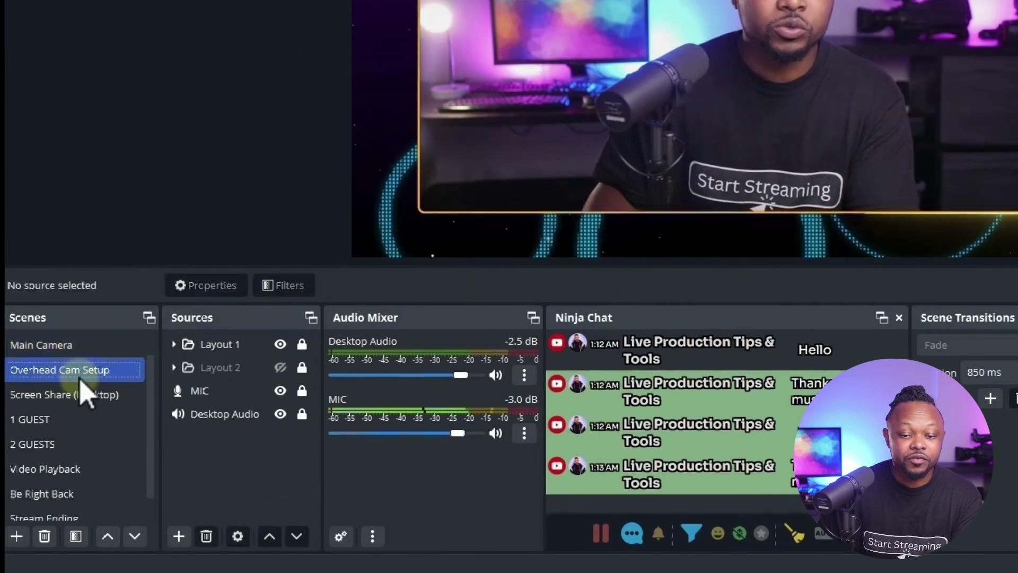
left_click(81, 423)
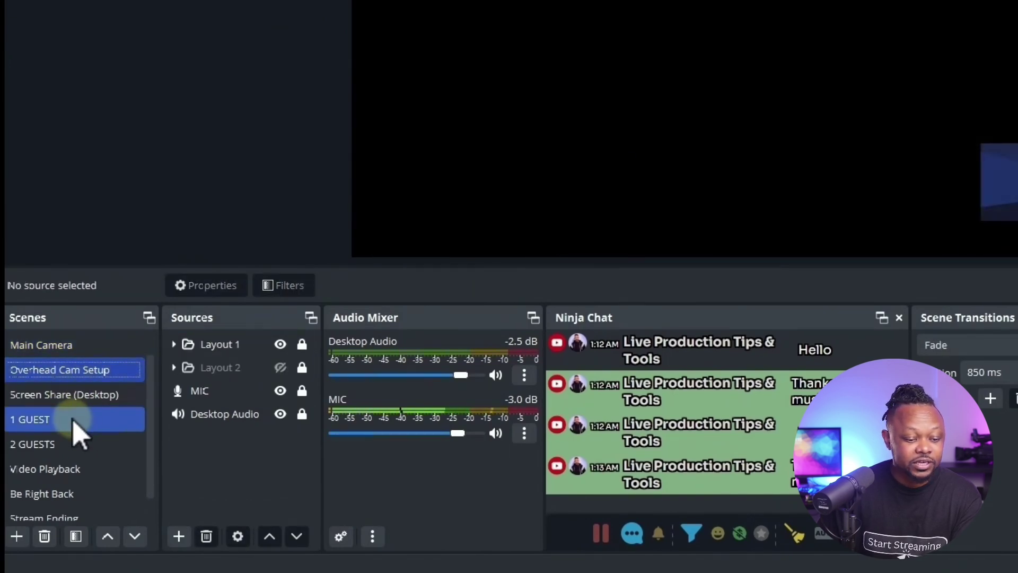
left_click(68, 445)
left_click(66, 477)
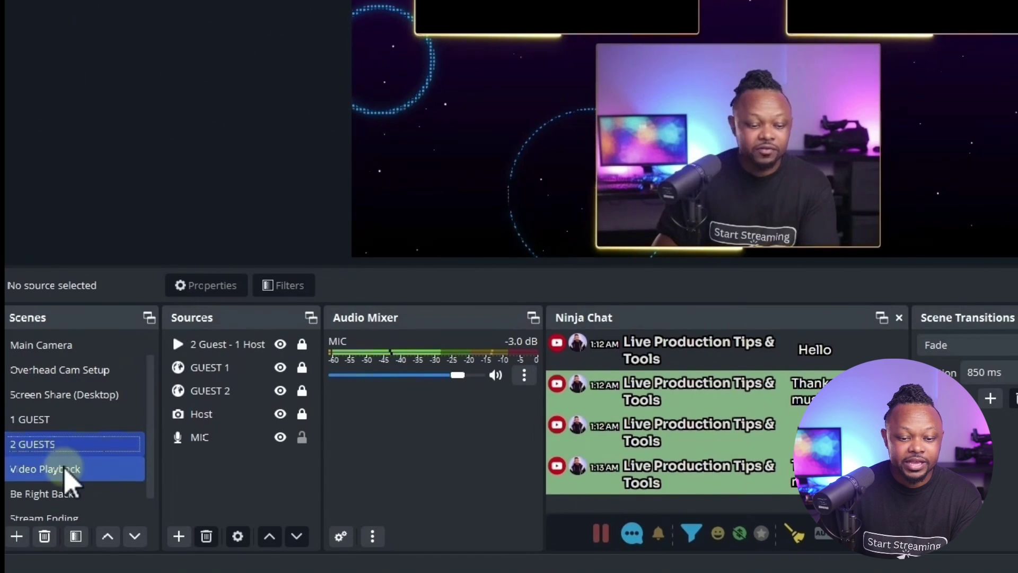
left_click(68, 424)
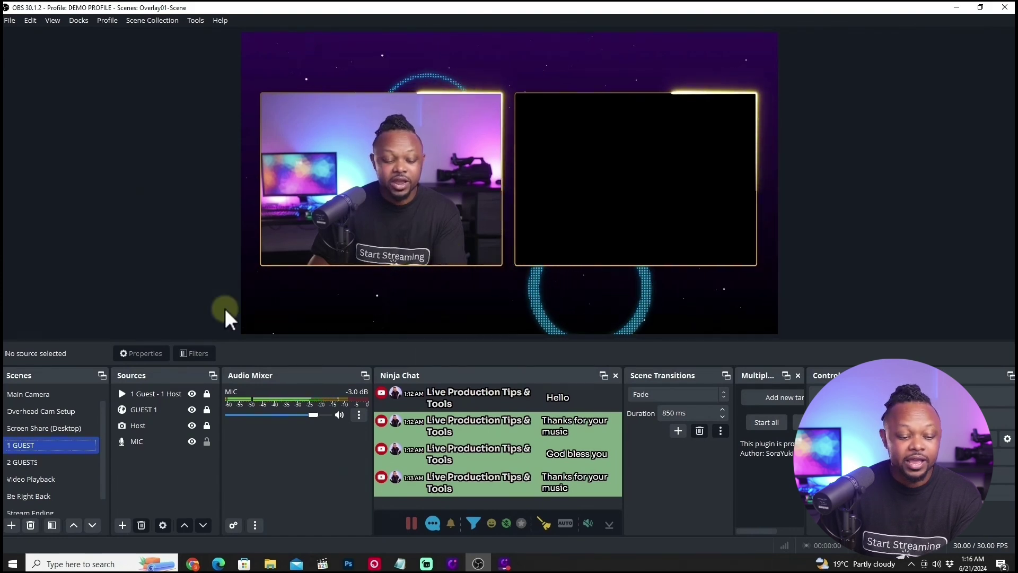
left_click(157, 409)
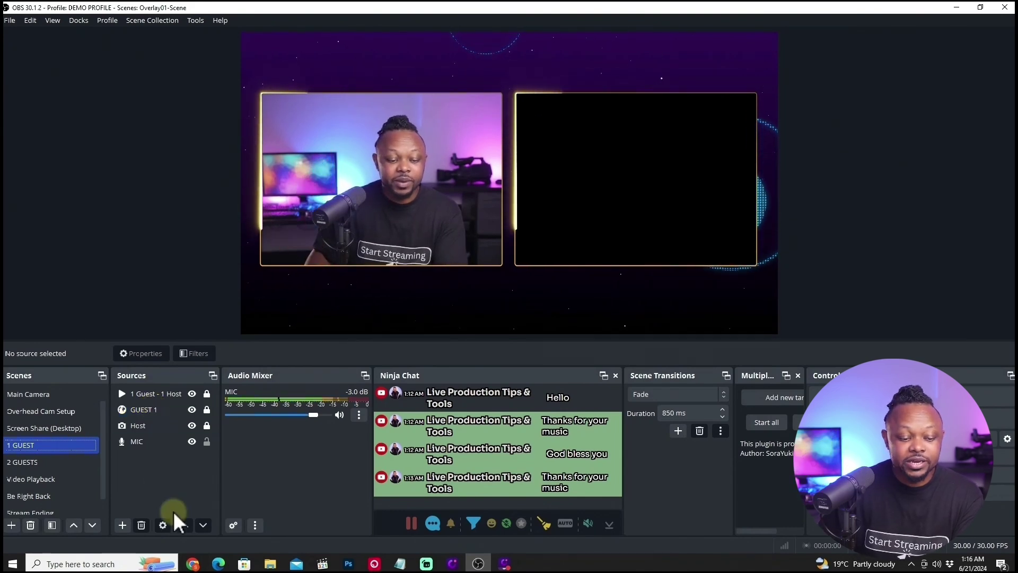
left_click(146, 454)
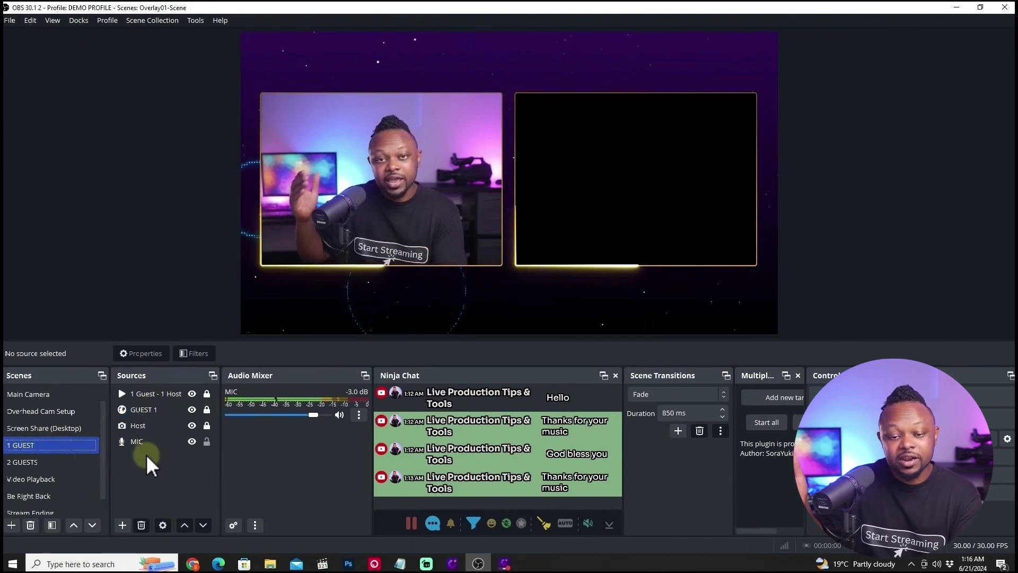